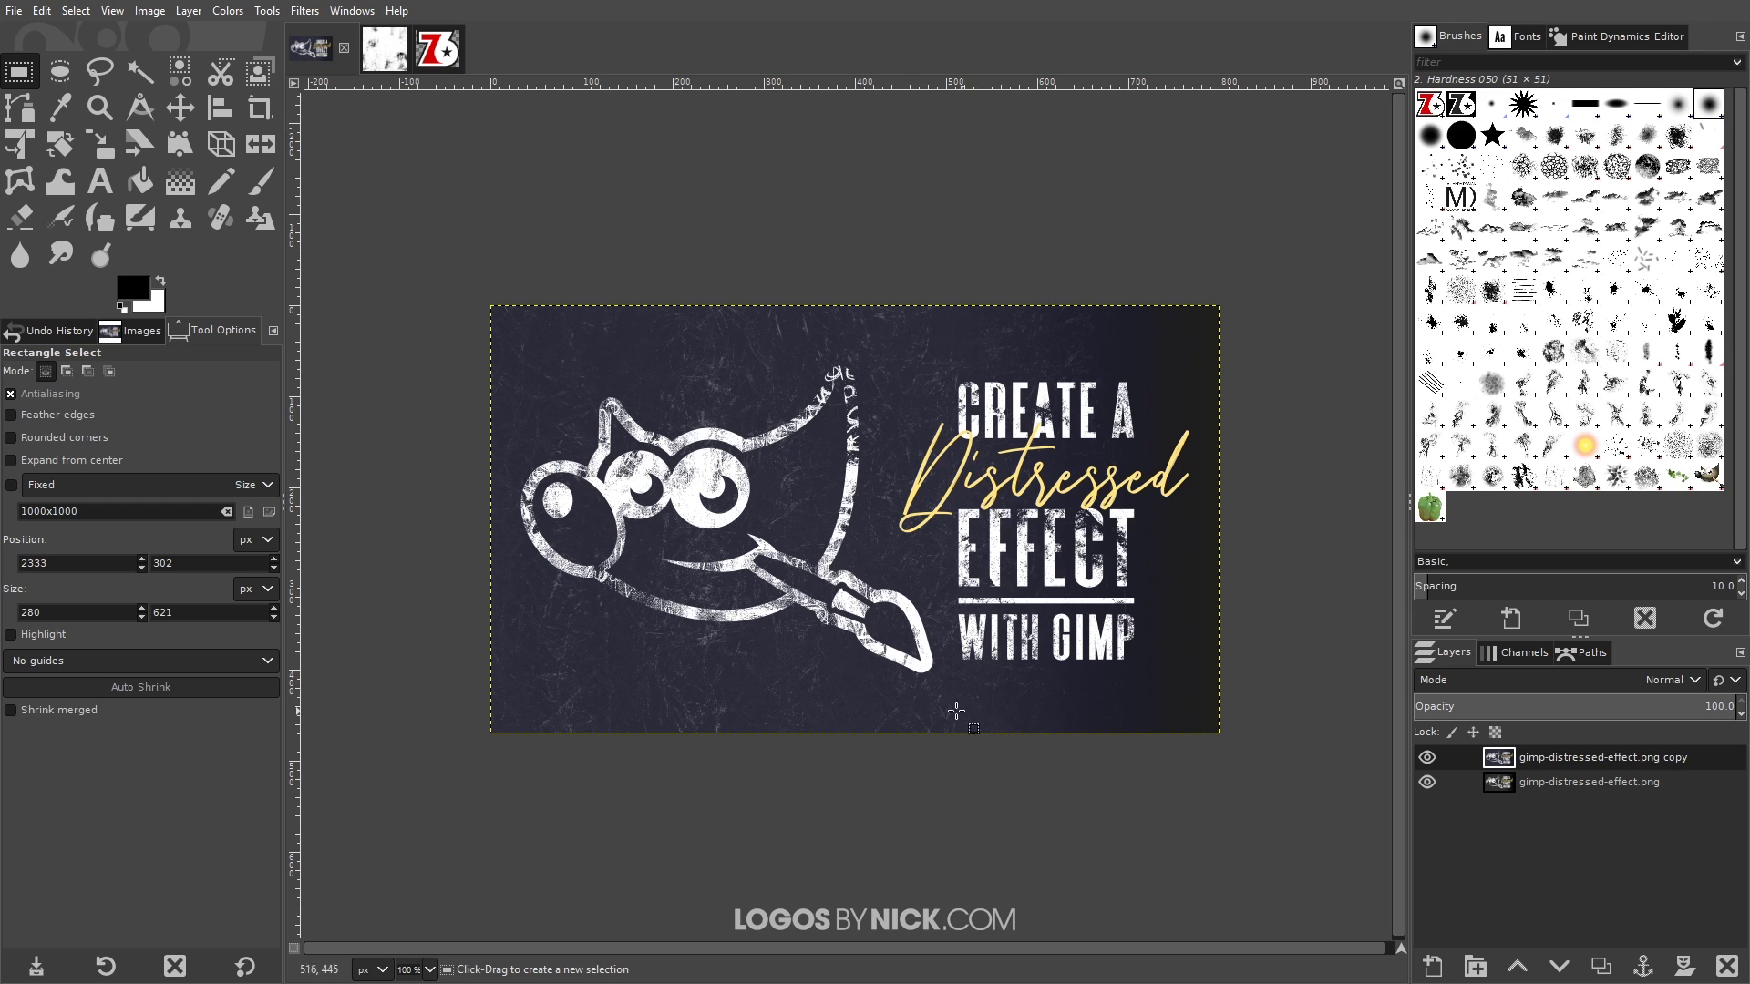
- Create a new white 800x800 image
click(16, 11)
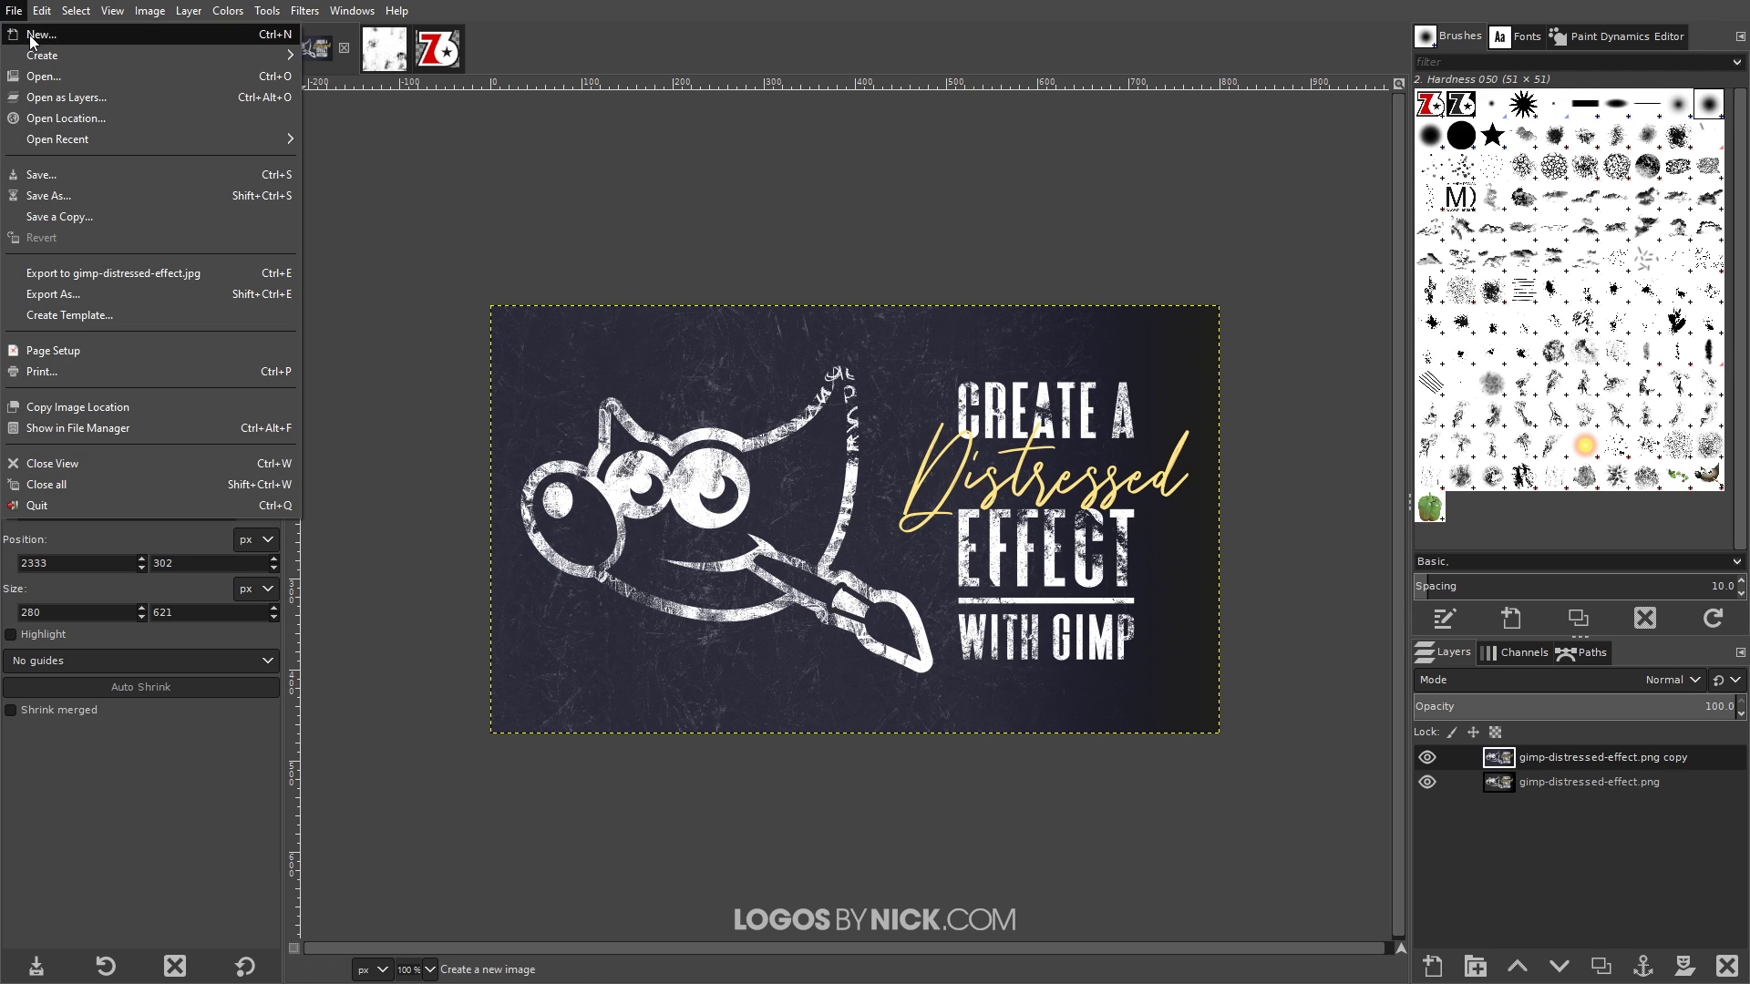
click(34, 34)
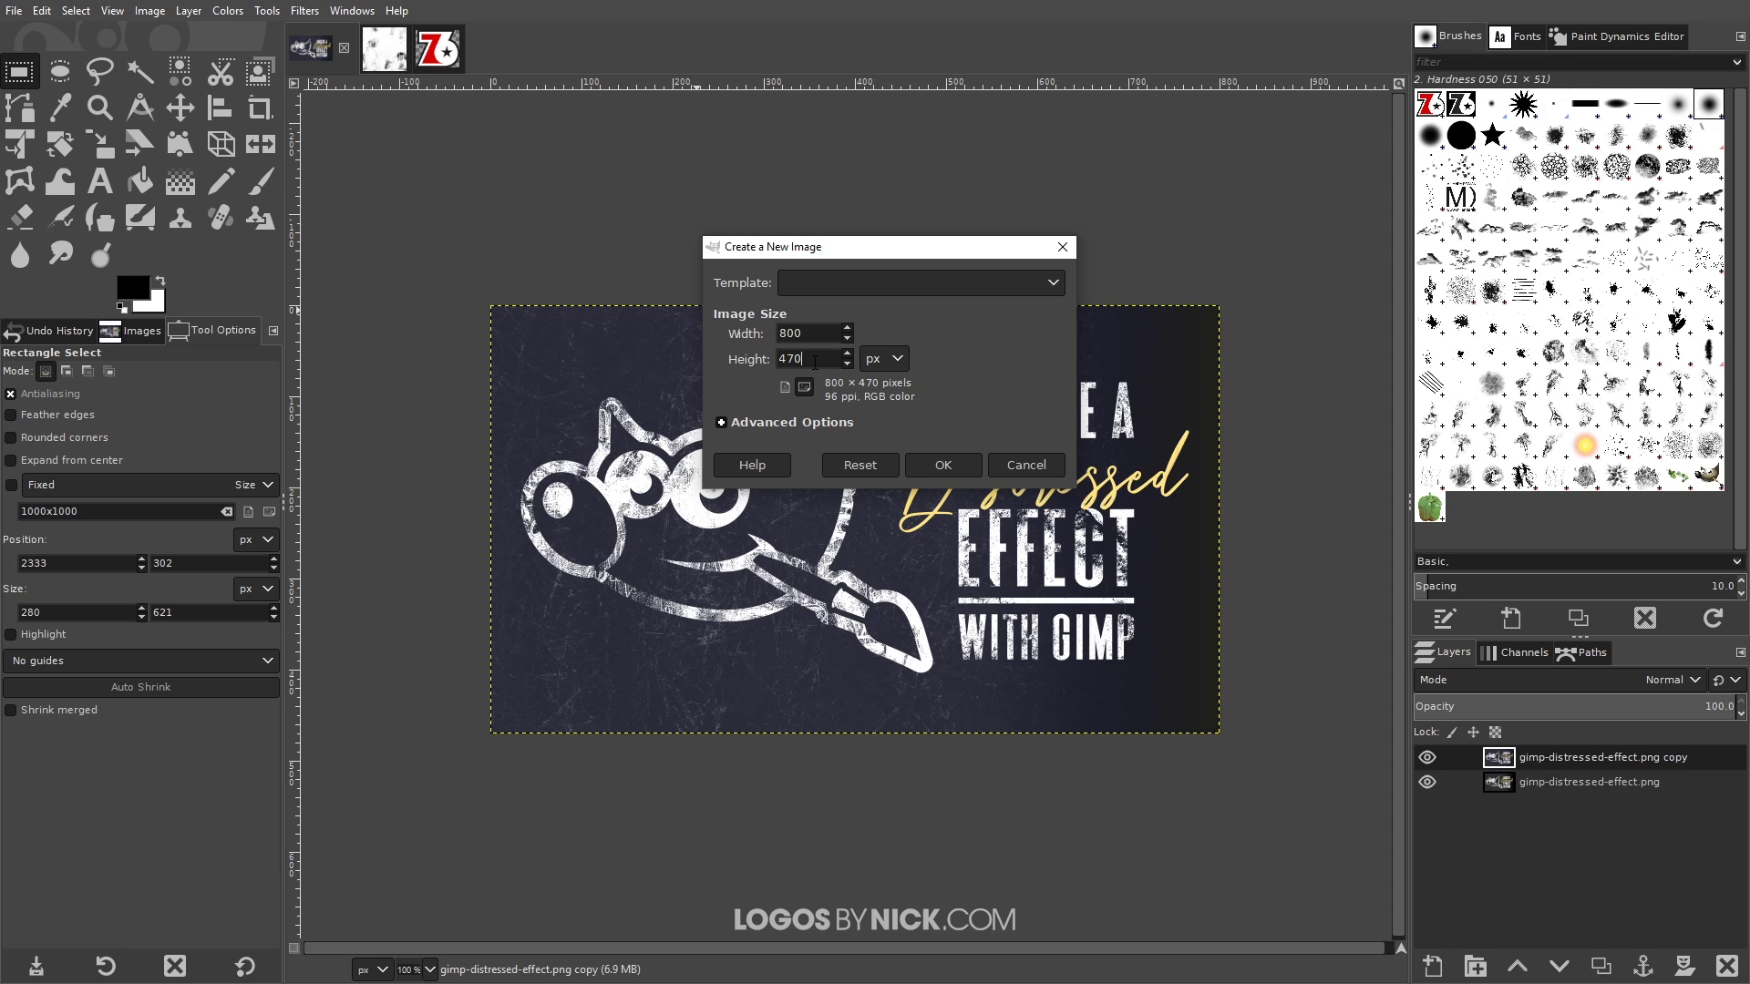
text(800)
click(942, 469)
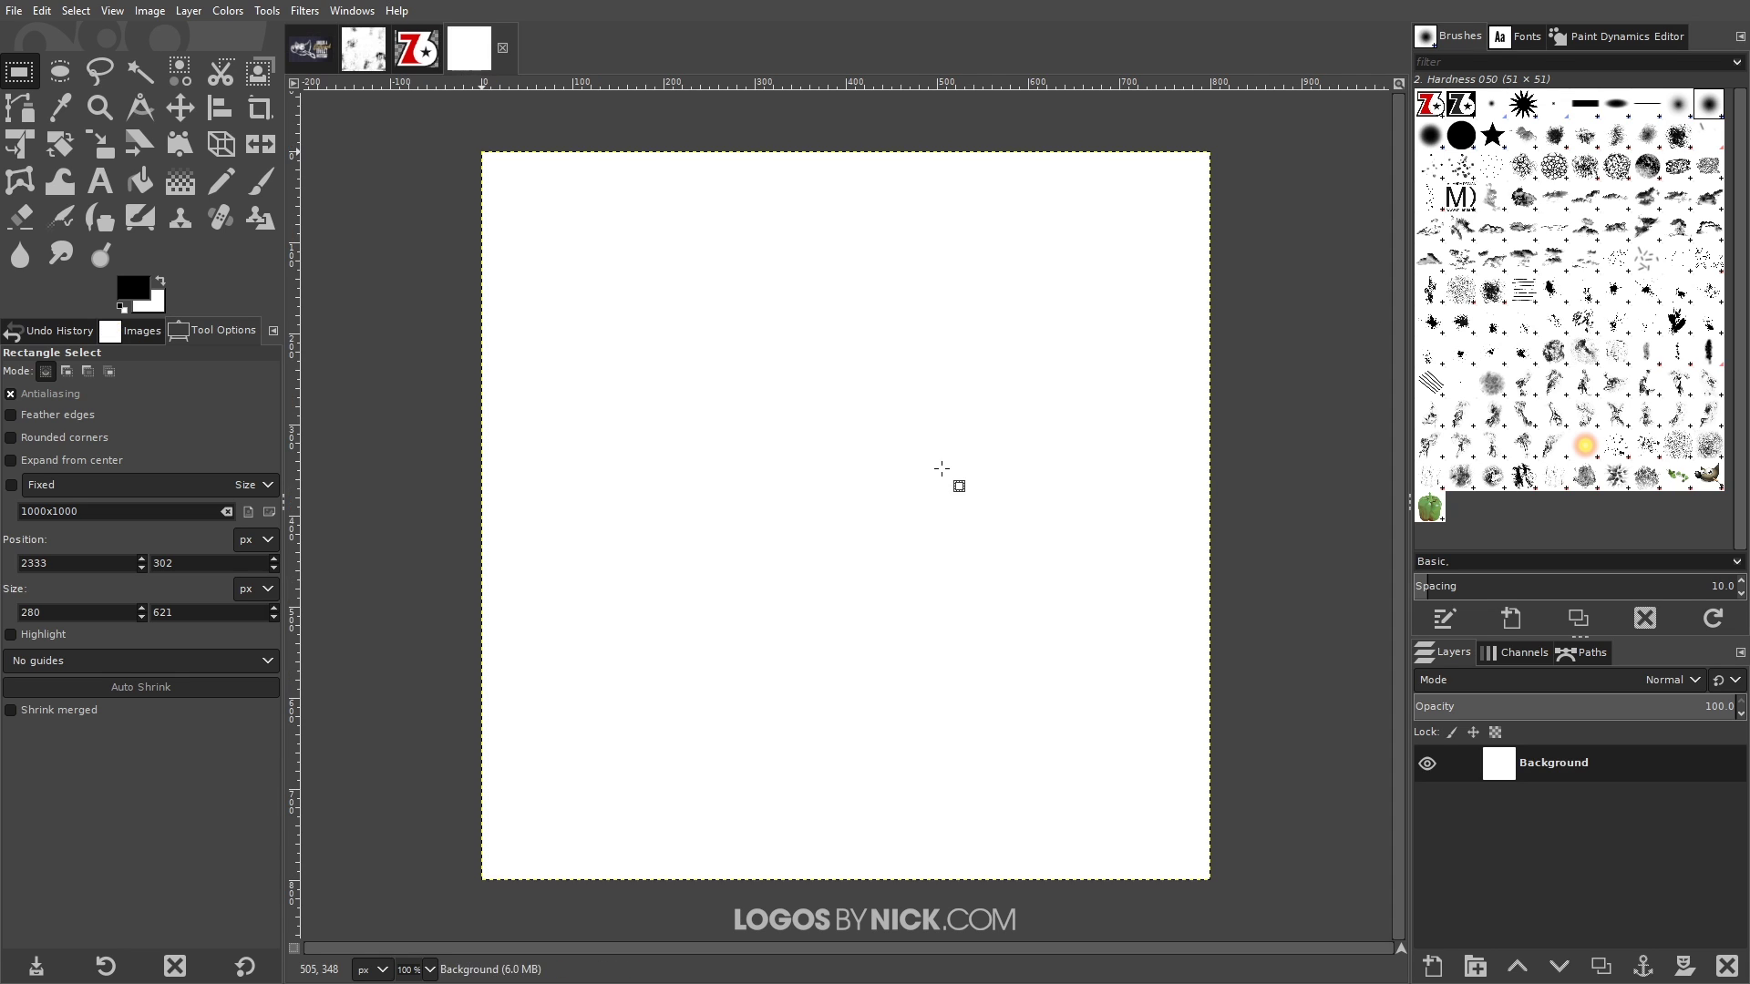
- Add an alpha channel to the Background layer and toggle its visibility to check transparency
right_click(1556, 762)
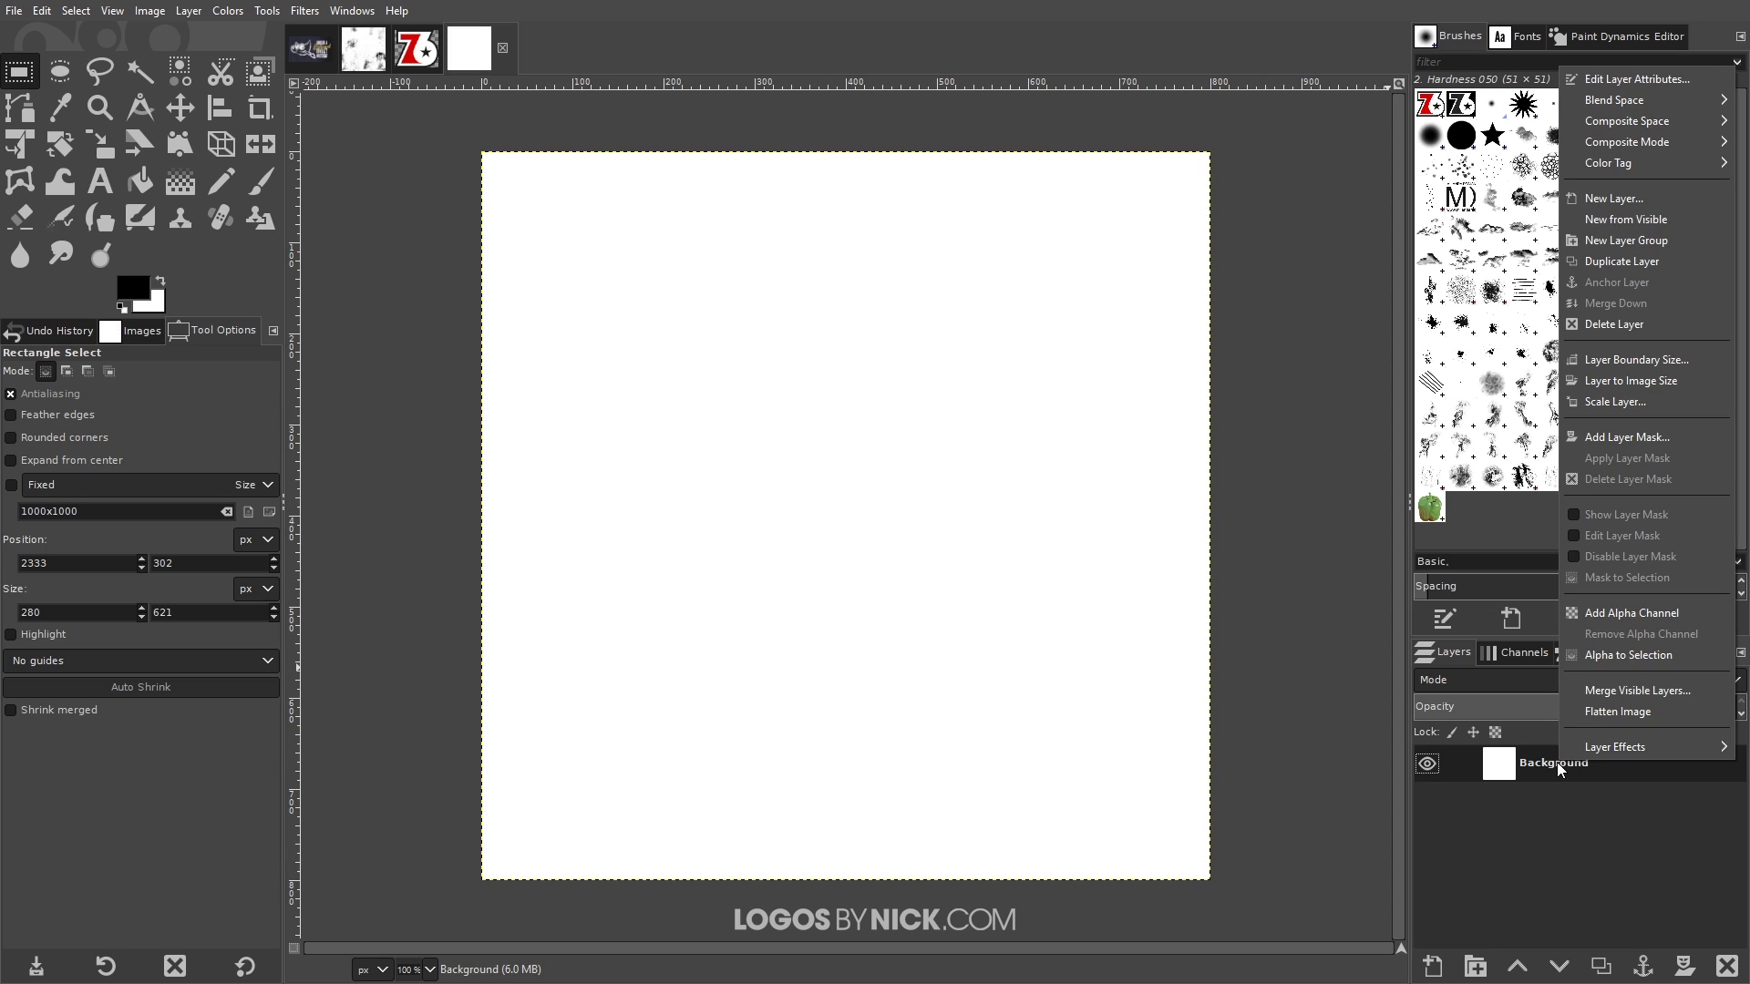
click(1631, 610)
click(1428, 765)
click(1429, 768)
click(1429, 768)
click(1428, 768)
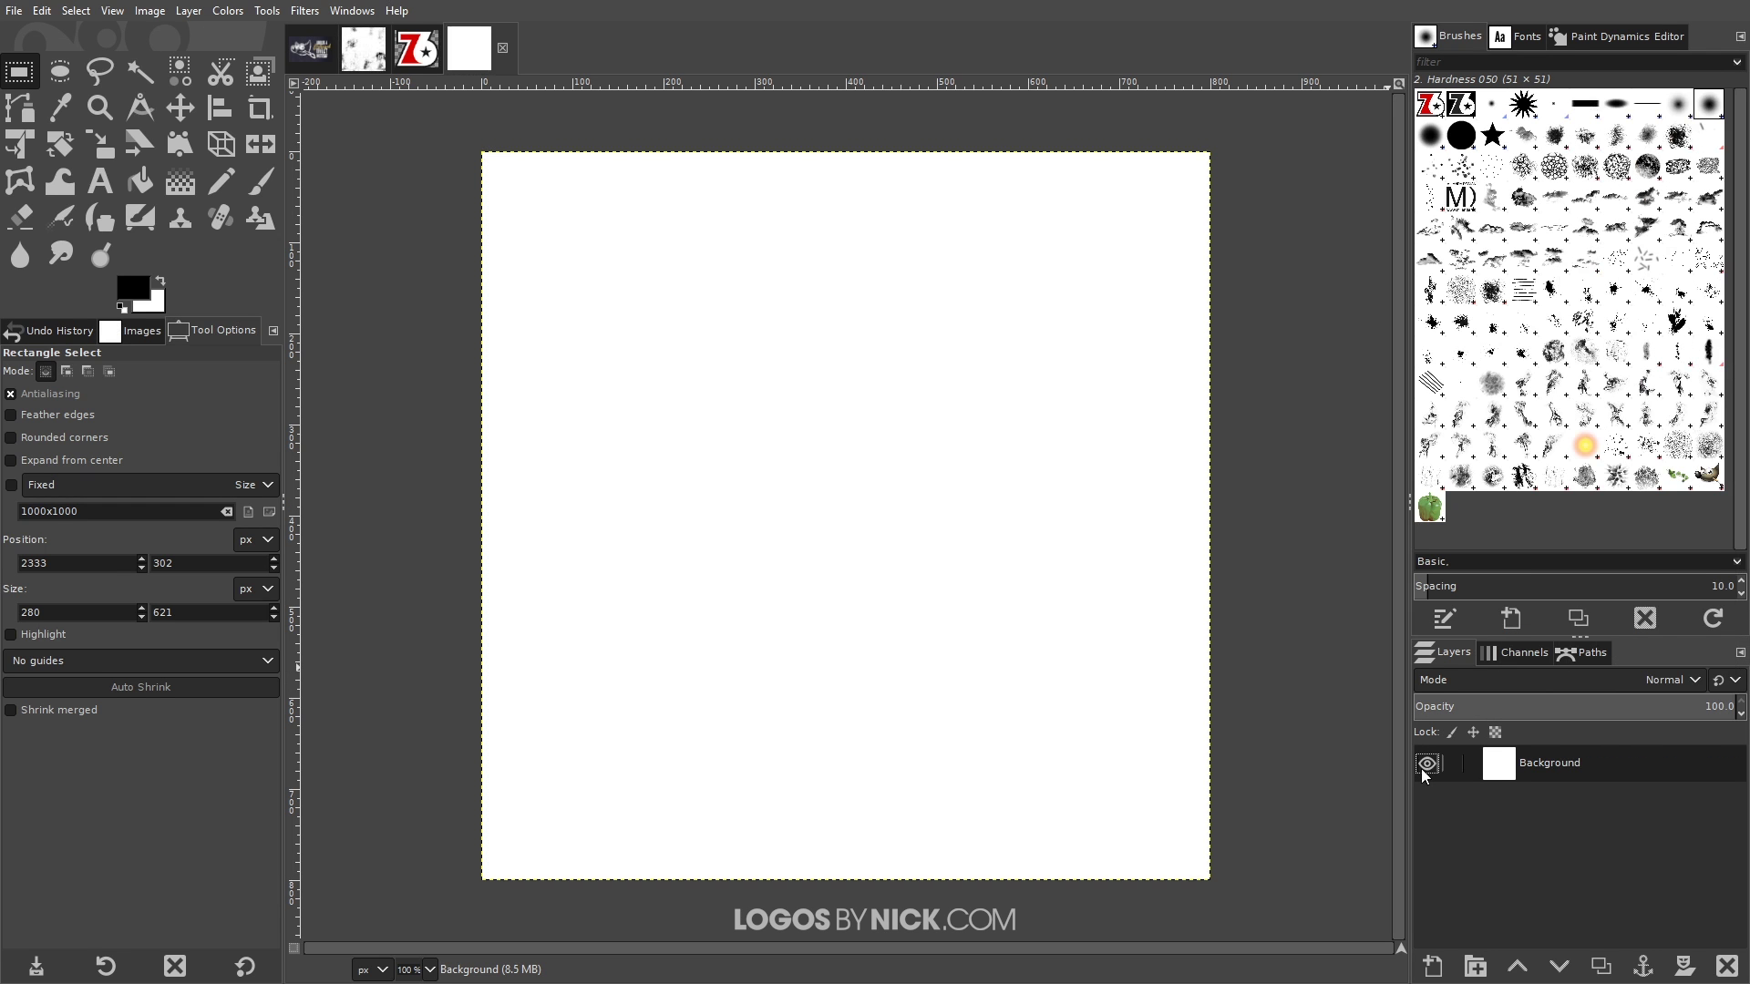
click(1428, 769)
click(1429, 768)
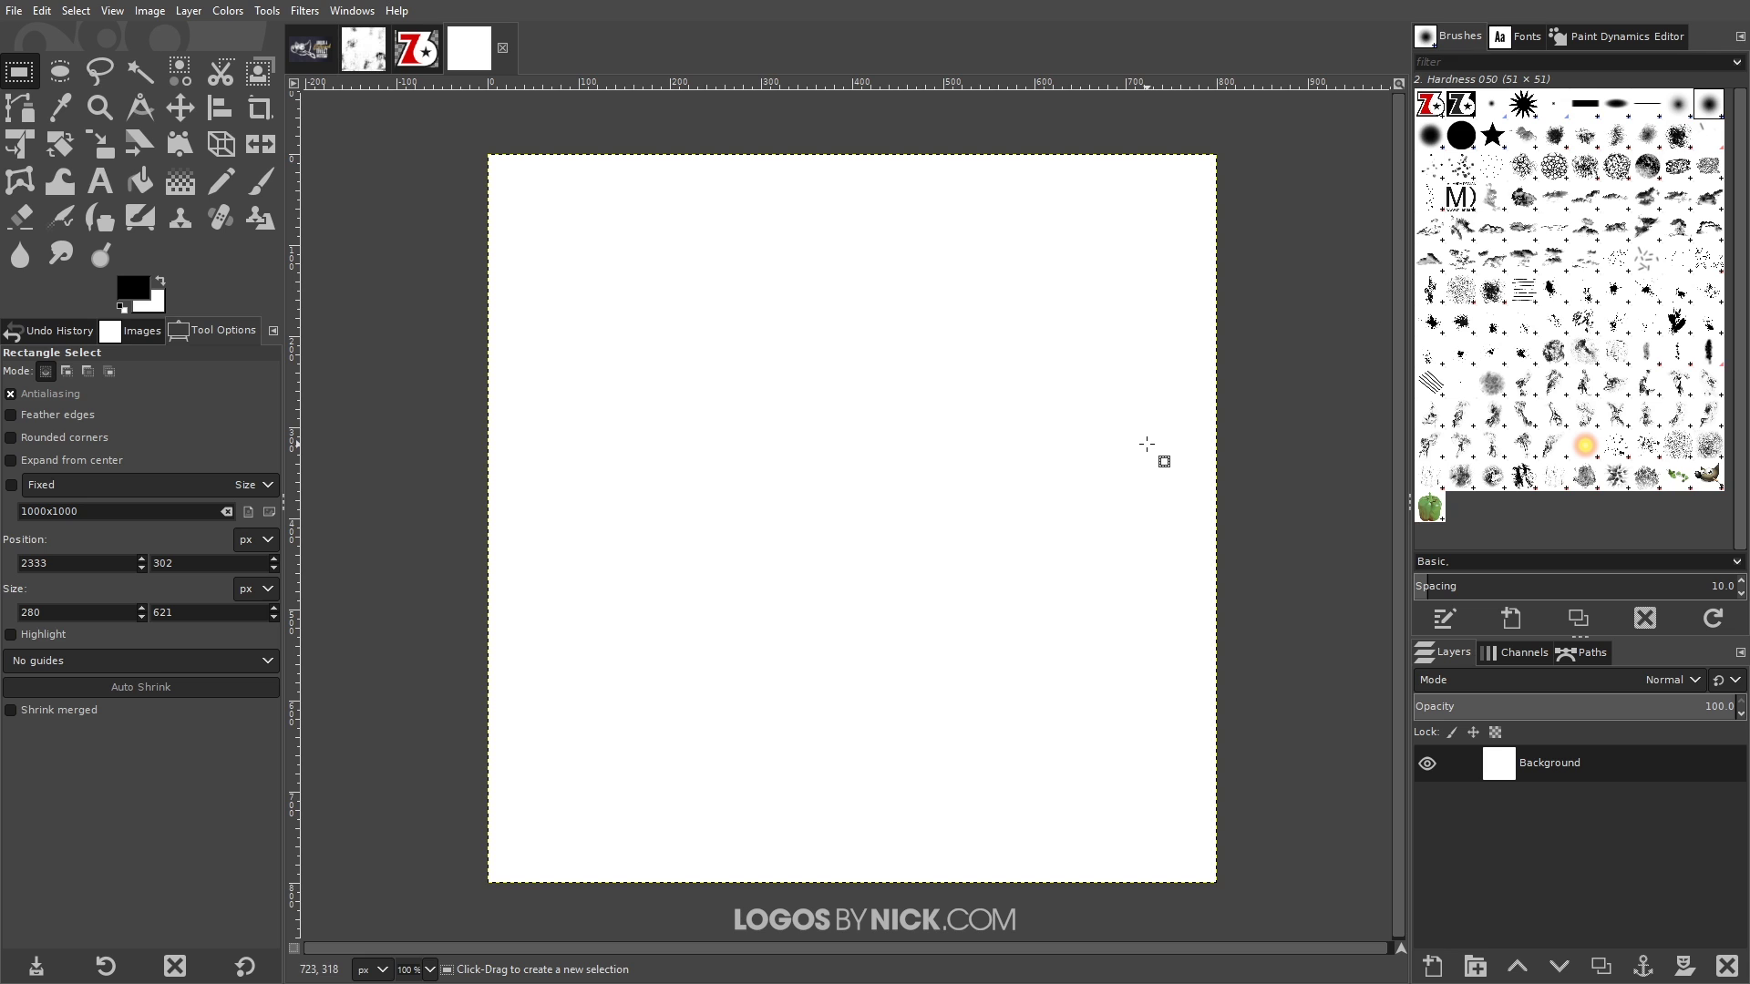
- Copy the 76 star logo from its own image
click(417, 50)
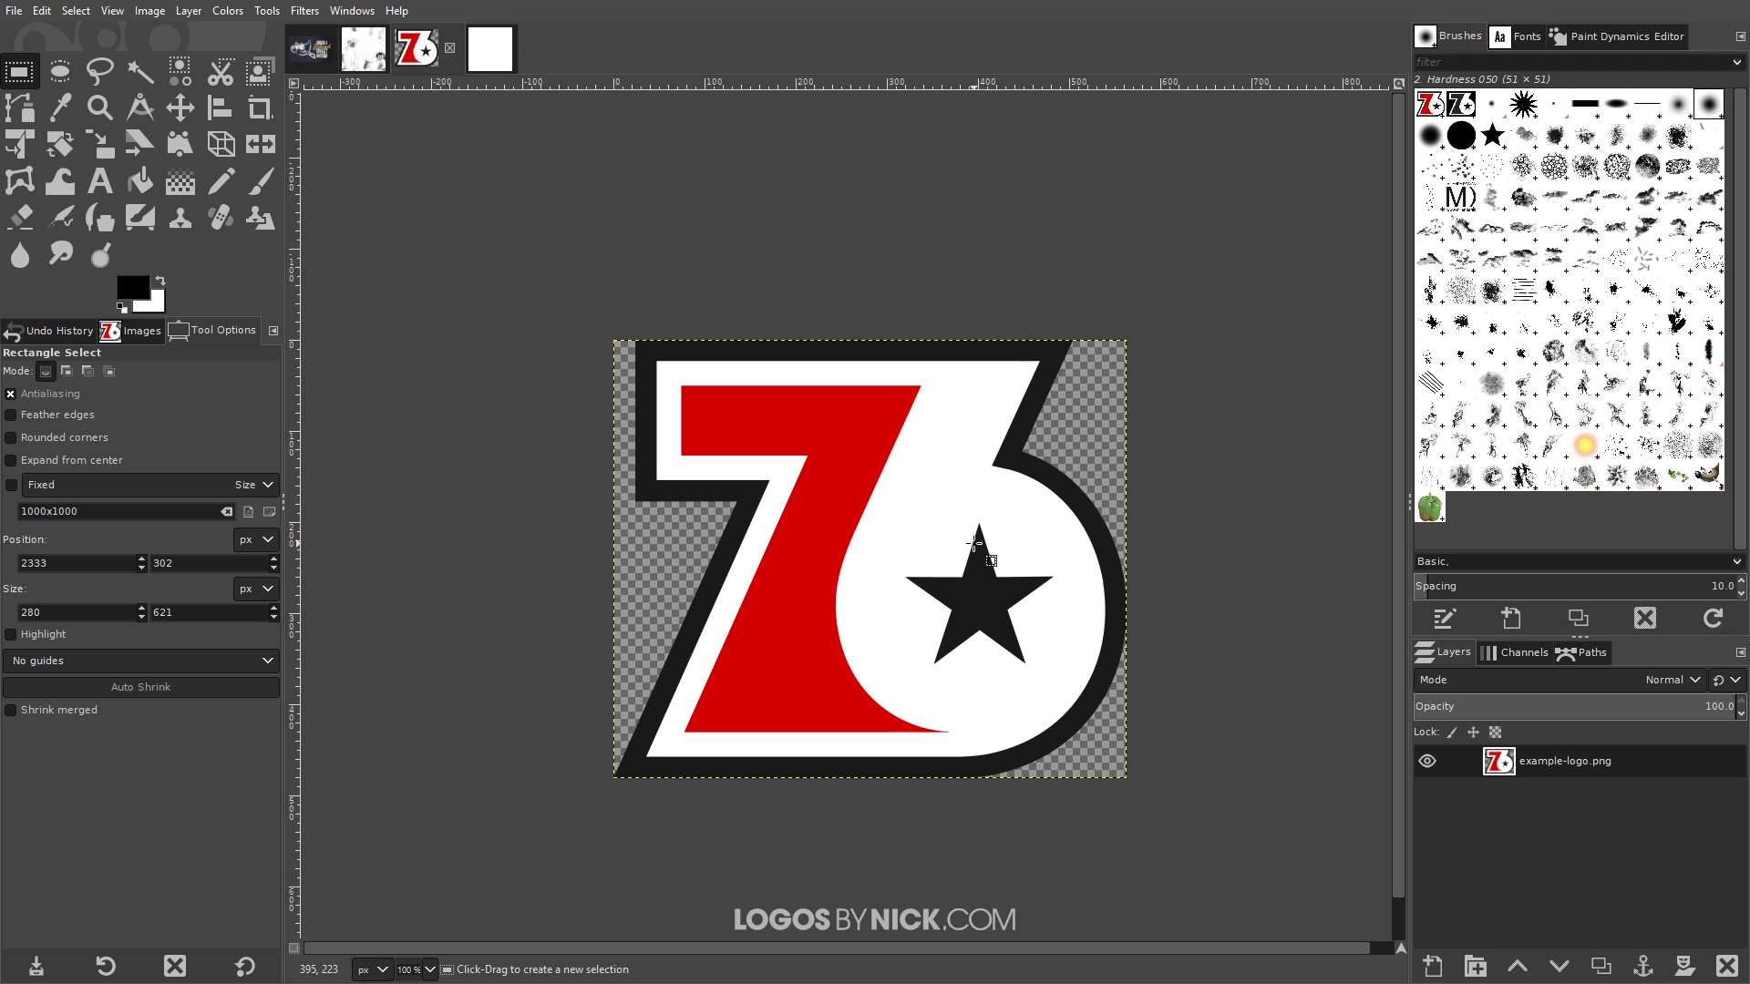
scroll(965, 547, right, 1)
scroll(909, 529, right, 2)
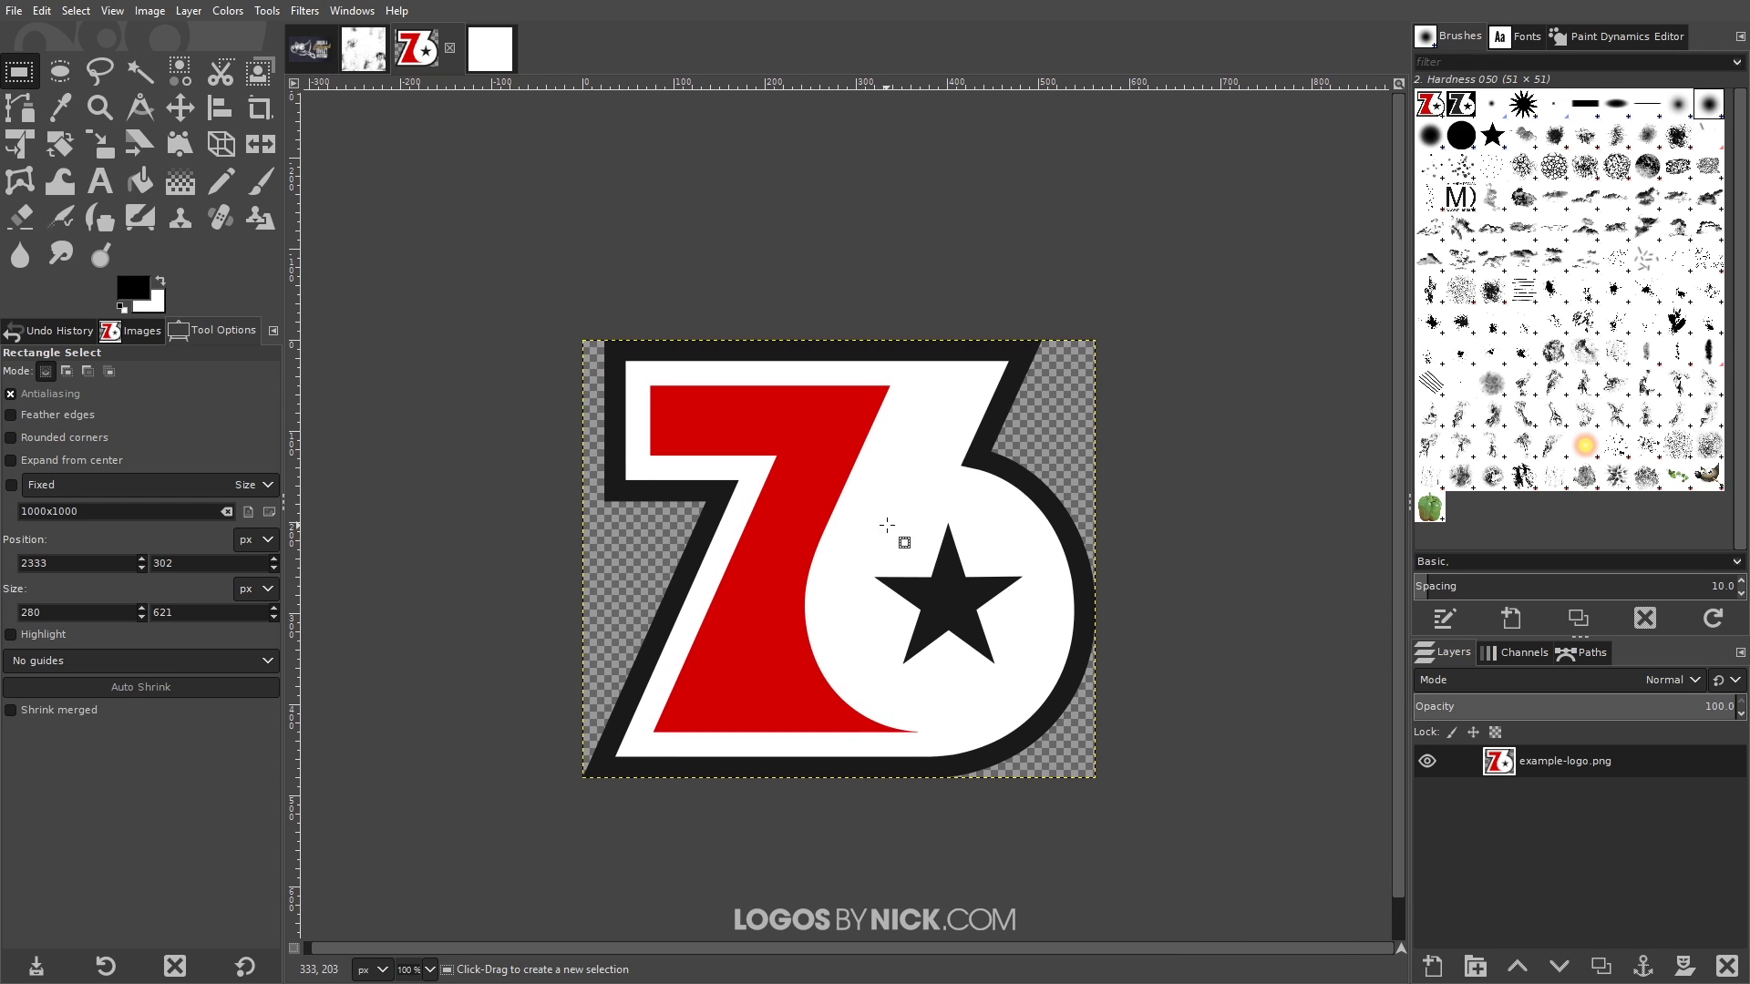
click(42, 11)
click(54, 144)
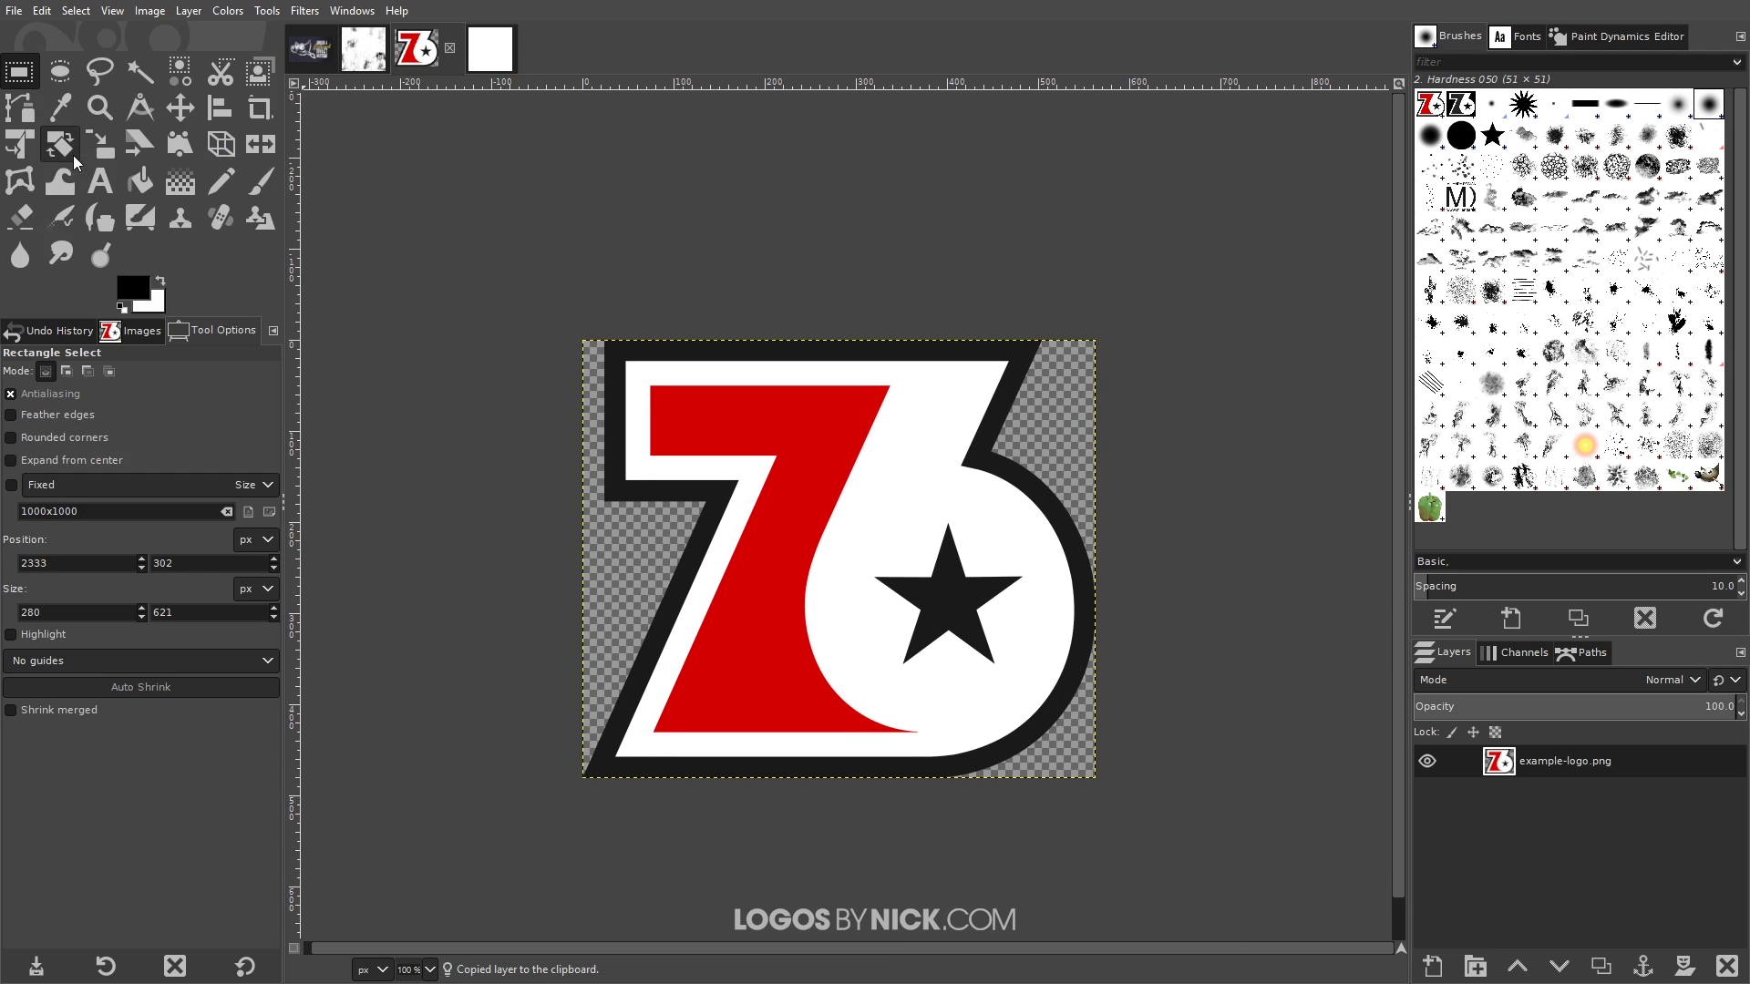
- Paste the logo into the white 800x800 canvas as a new layer
click(492, 61)
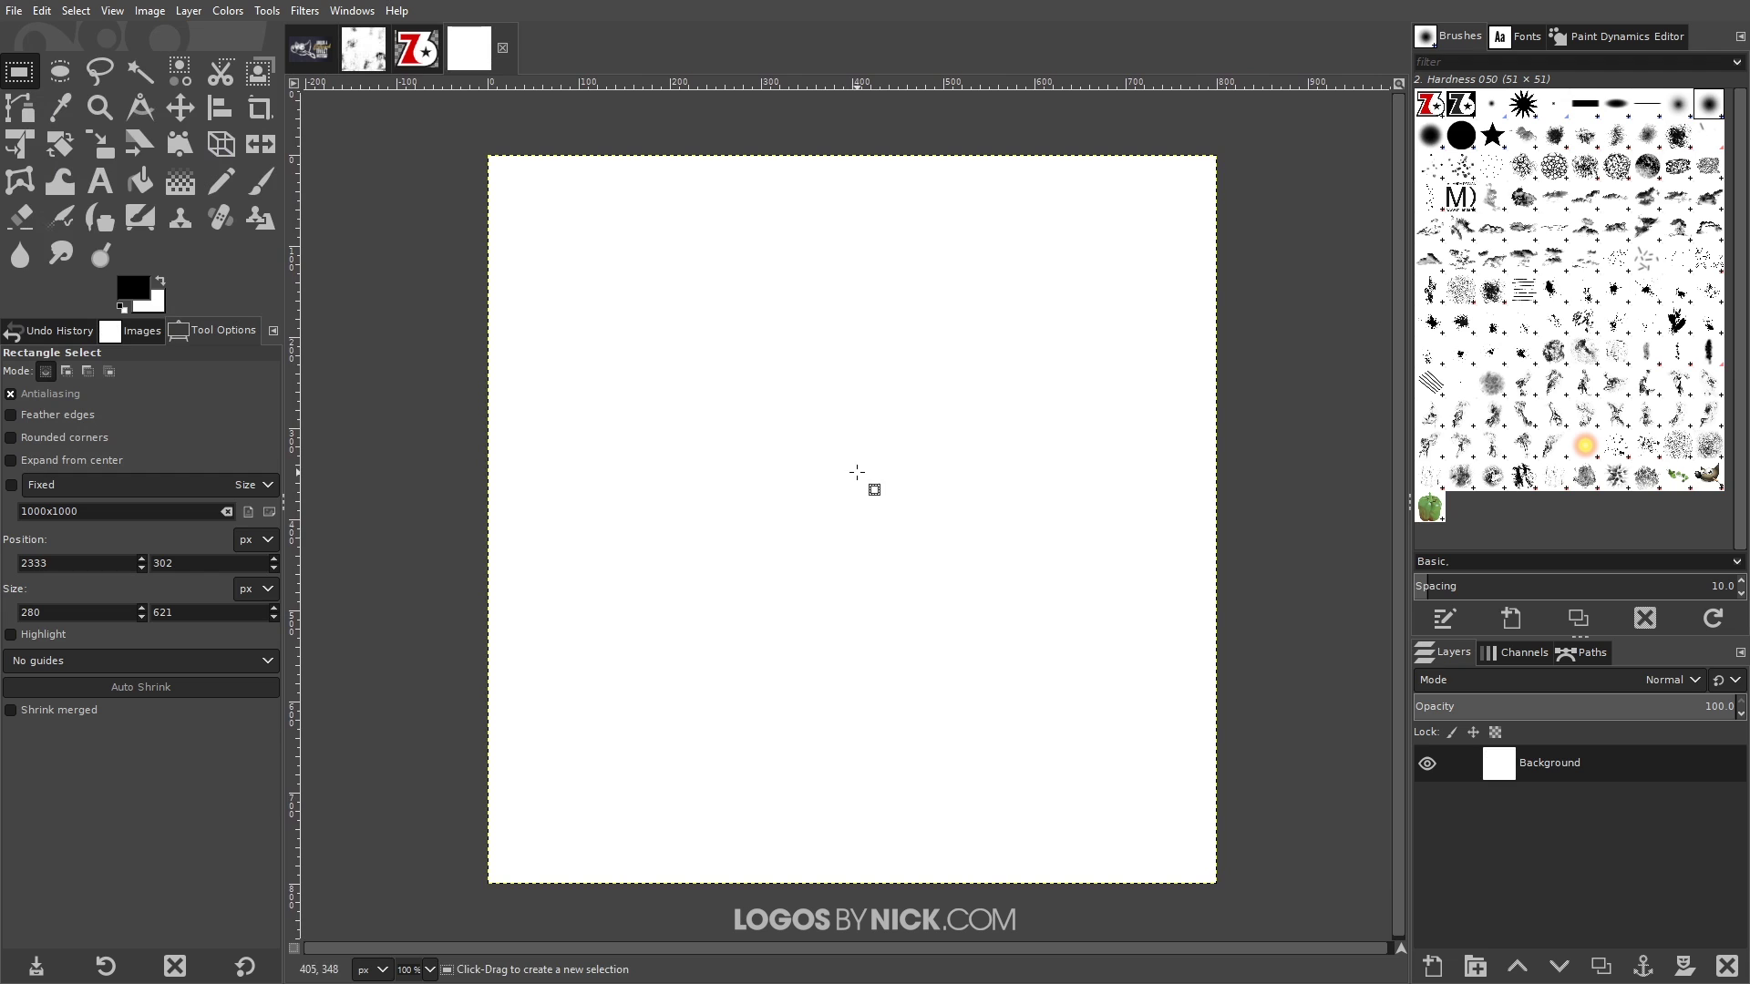
click(42, 11)
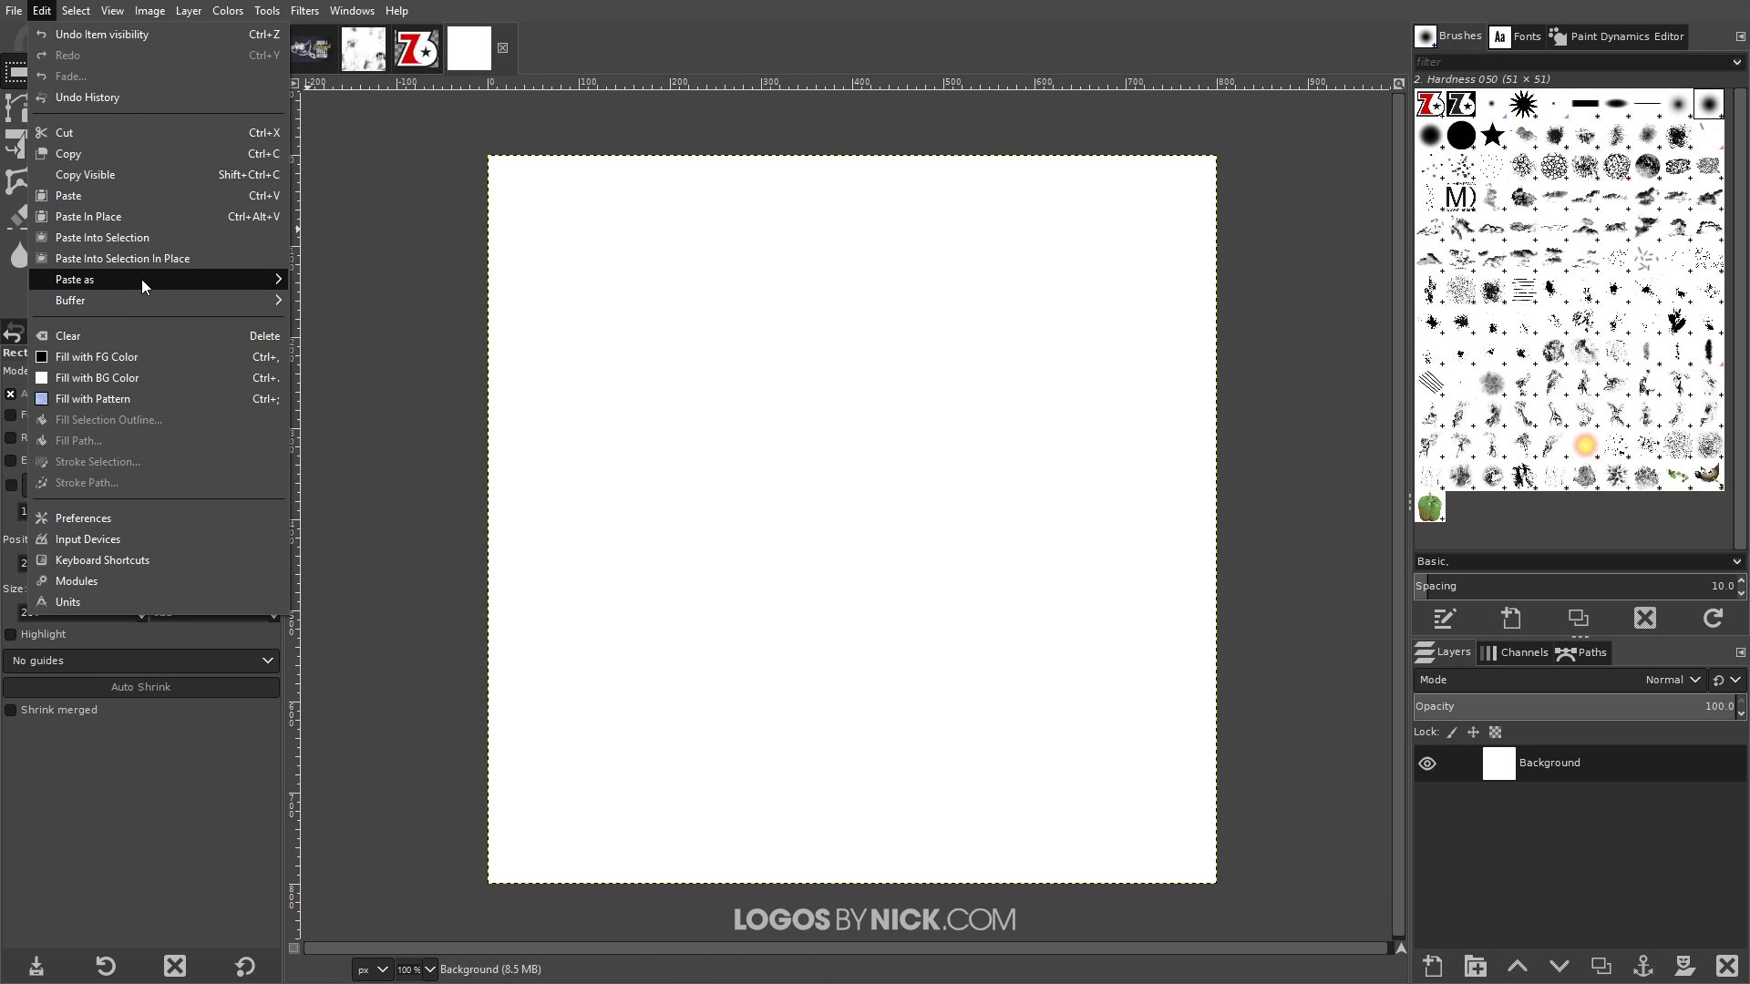
mouse_move(140, 278)
click(325, 280)
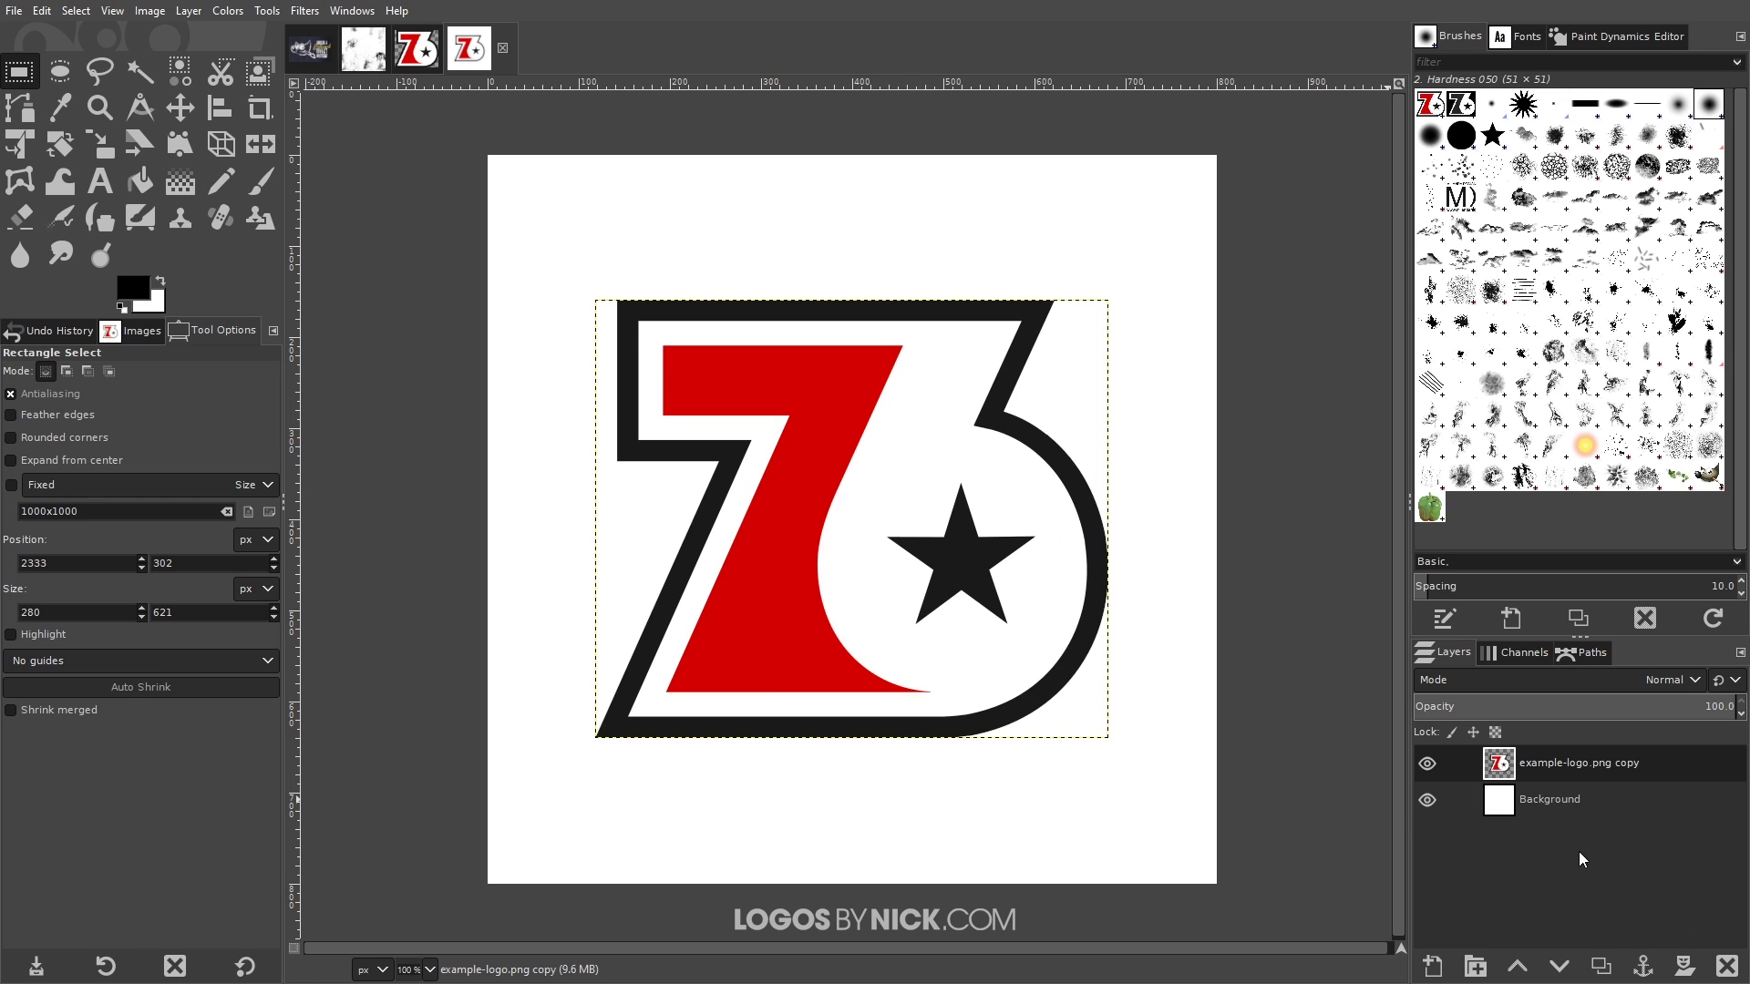
- Add a White (full opacity) layer mask to the 76 logo layer and make the mask active
right_click(1592, 762)
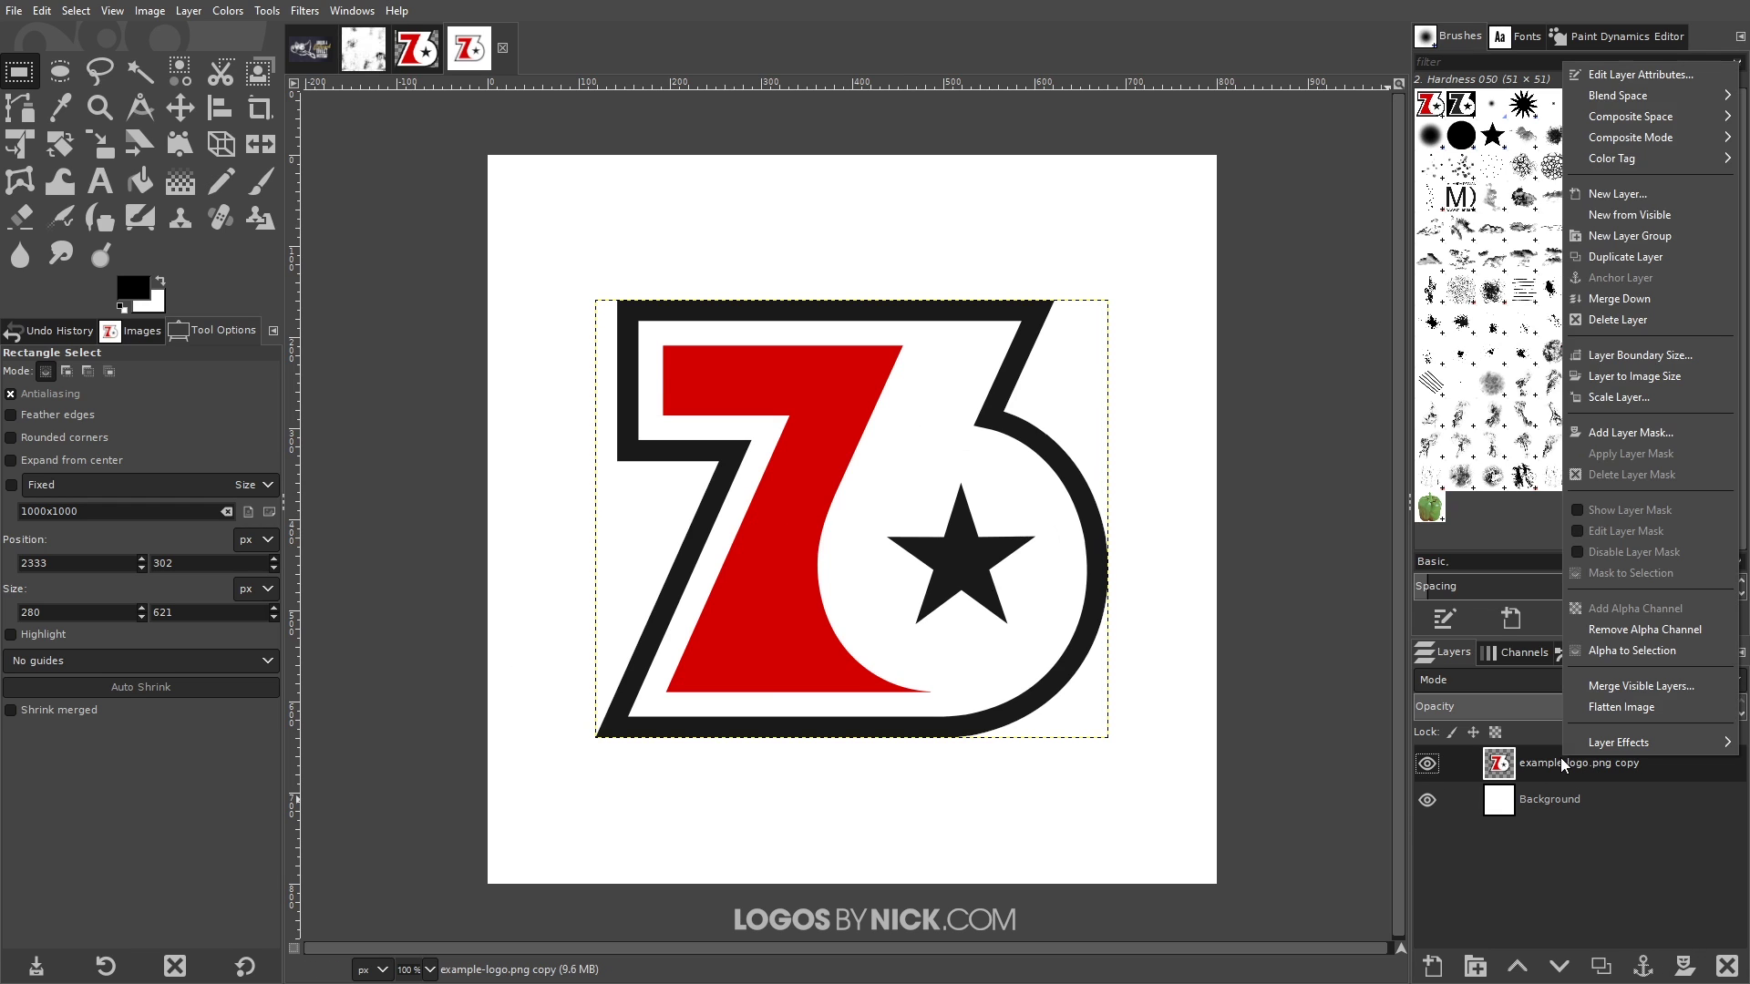
click(1640, 432)
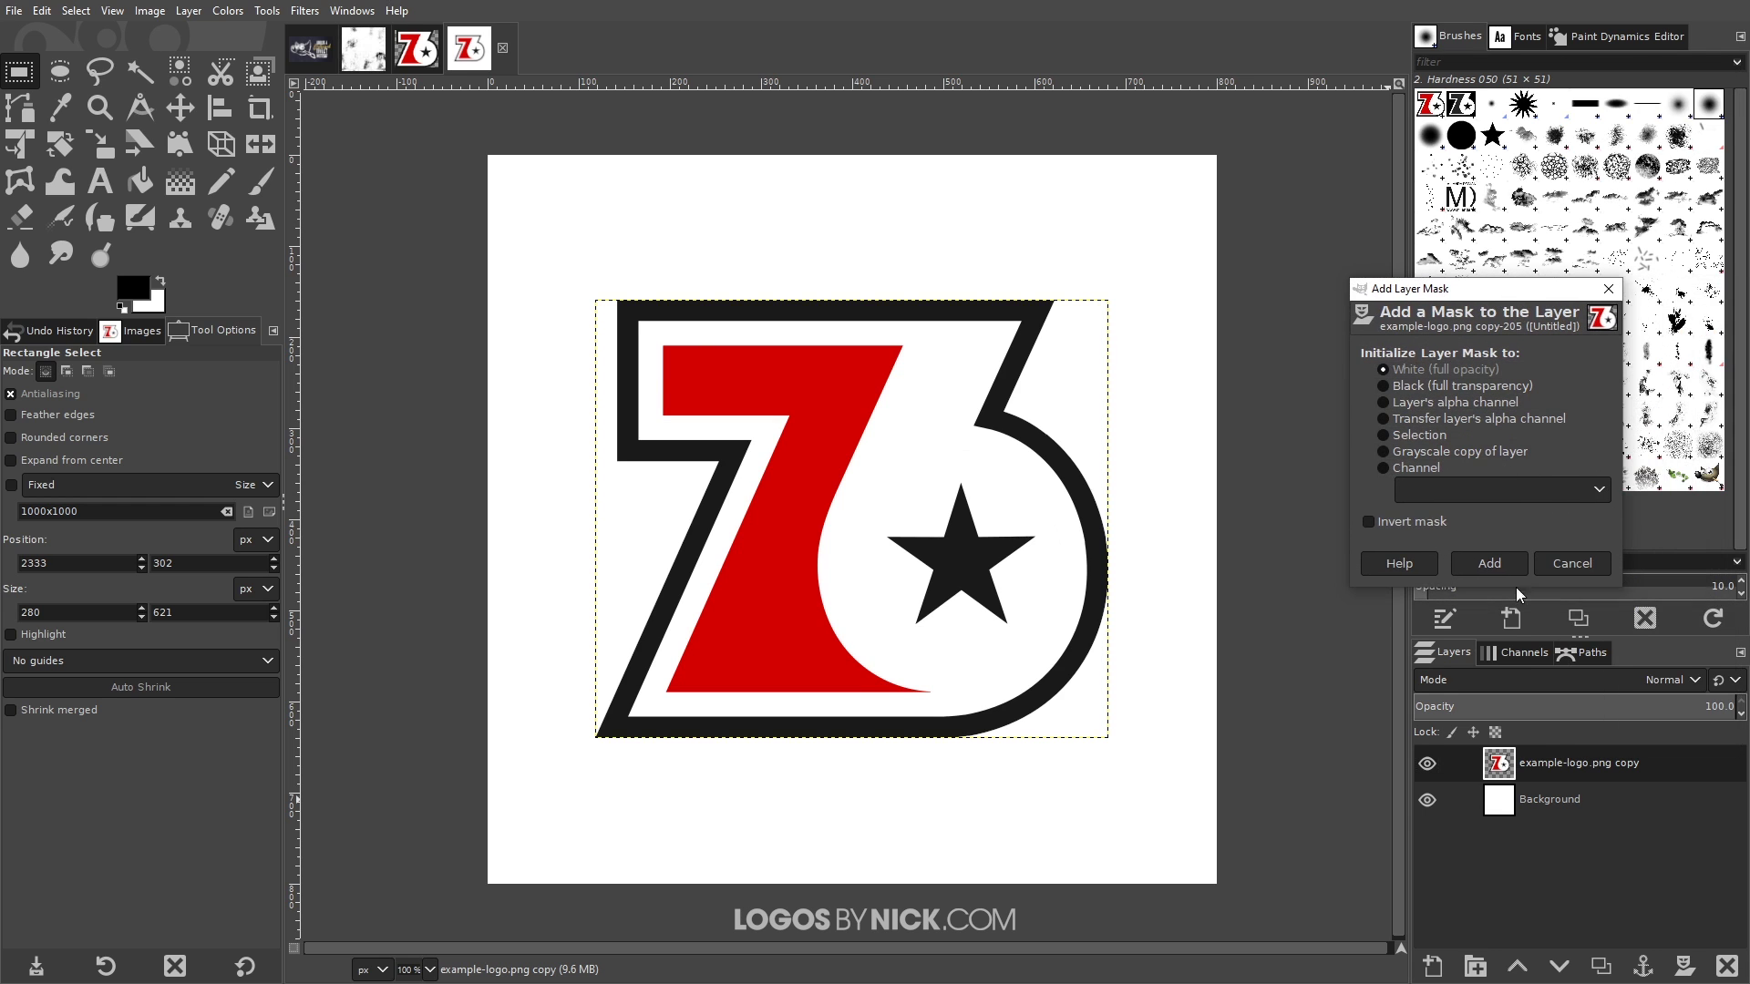
click(1500, 560)
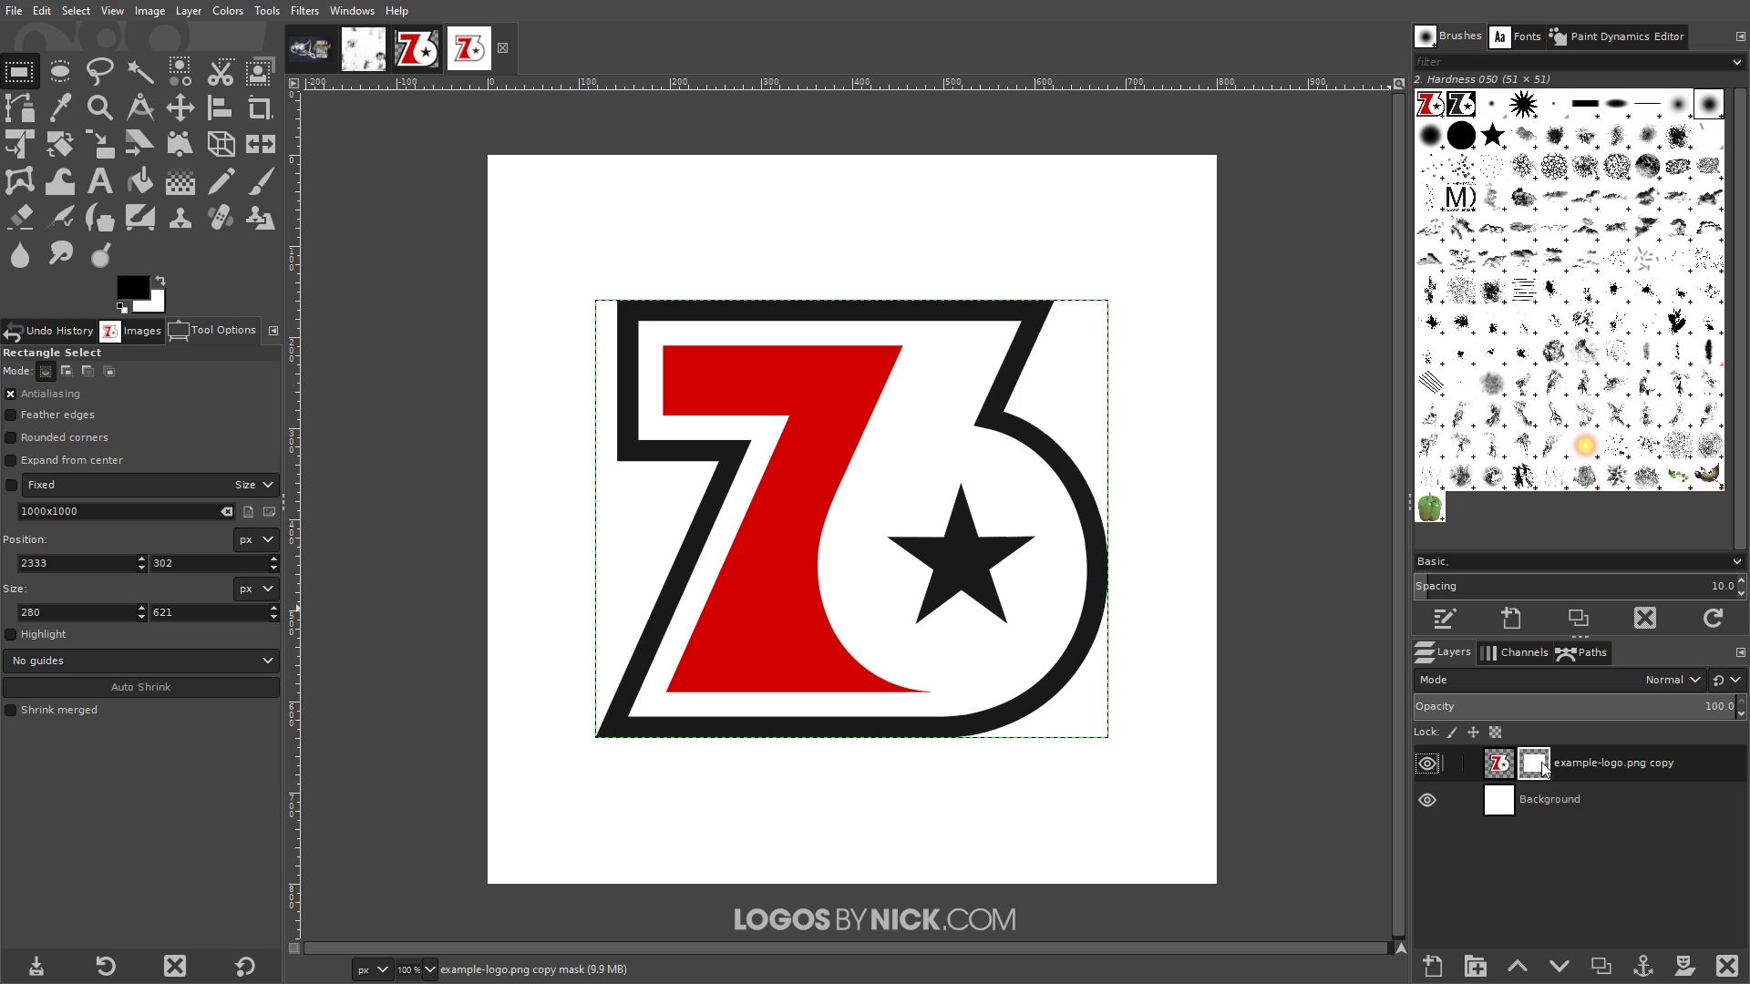
click(1502, 768)
click(1524, 767)
click(1502, 767)
click(1538, 766)
- Copy the Texture6.png grunge texture, then return to the 76 logo image
click(375, 50)
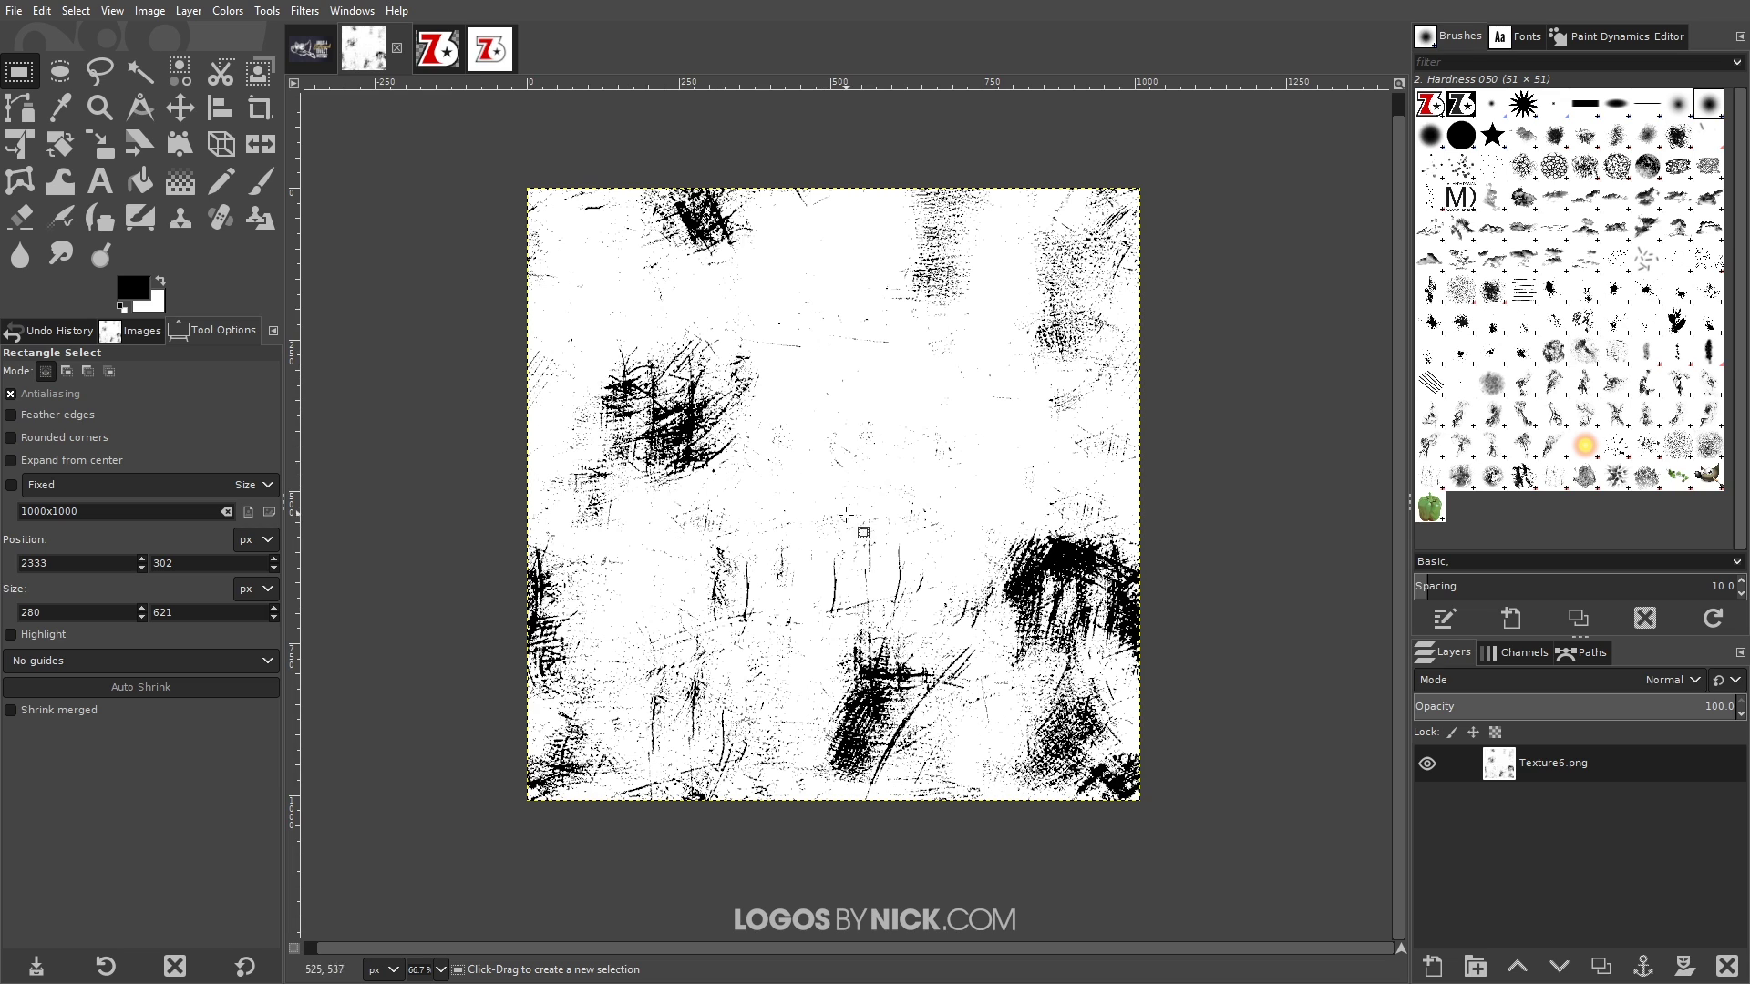
scroll(832, 434, right, 1)
click(40, 12)
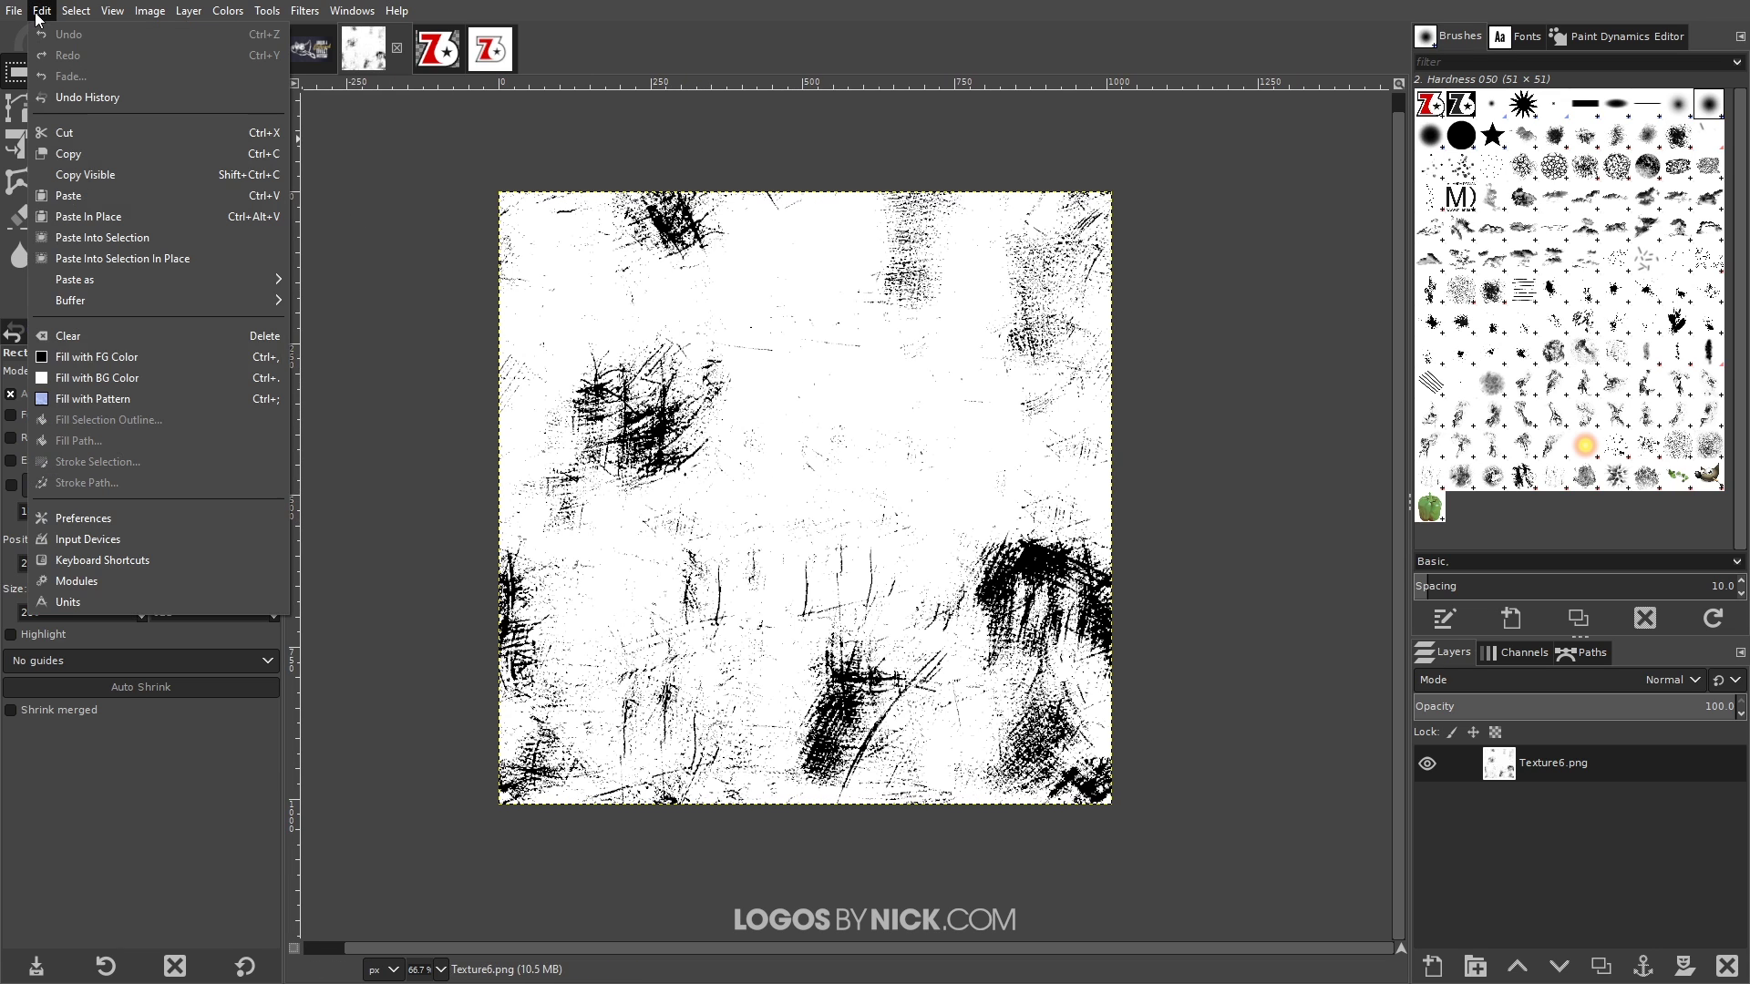
click(71, 154)
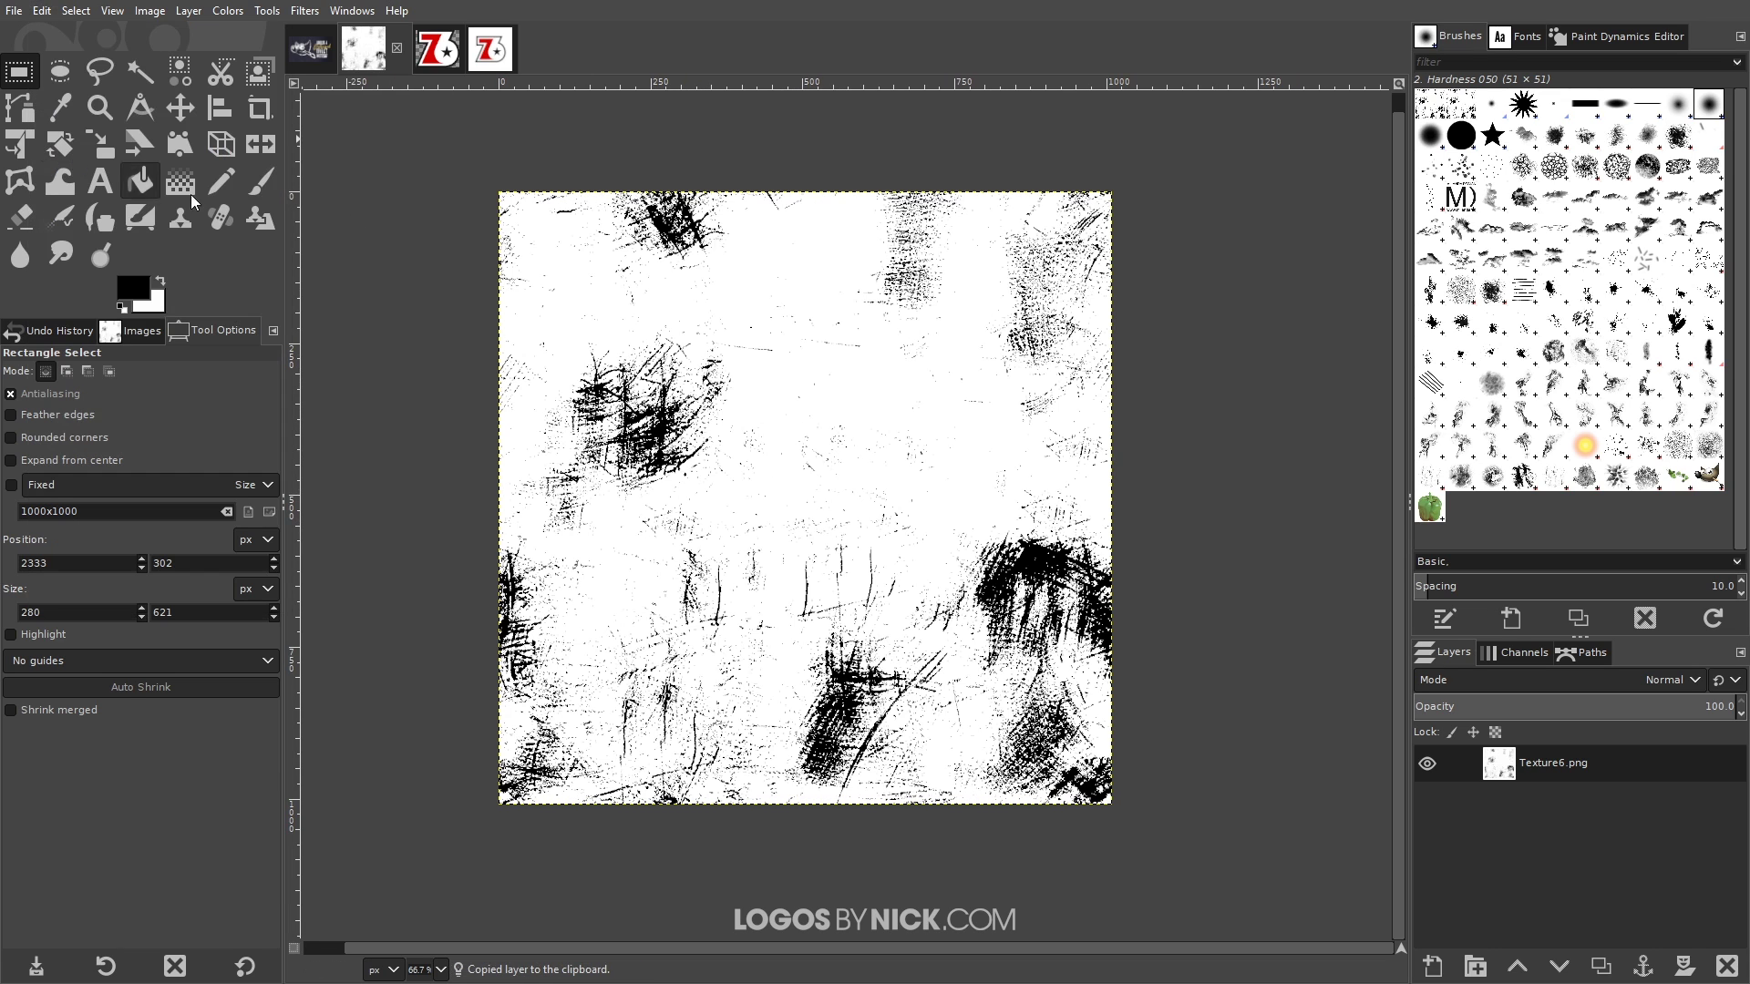
click(498, 71)
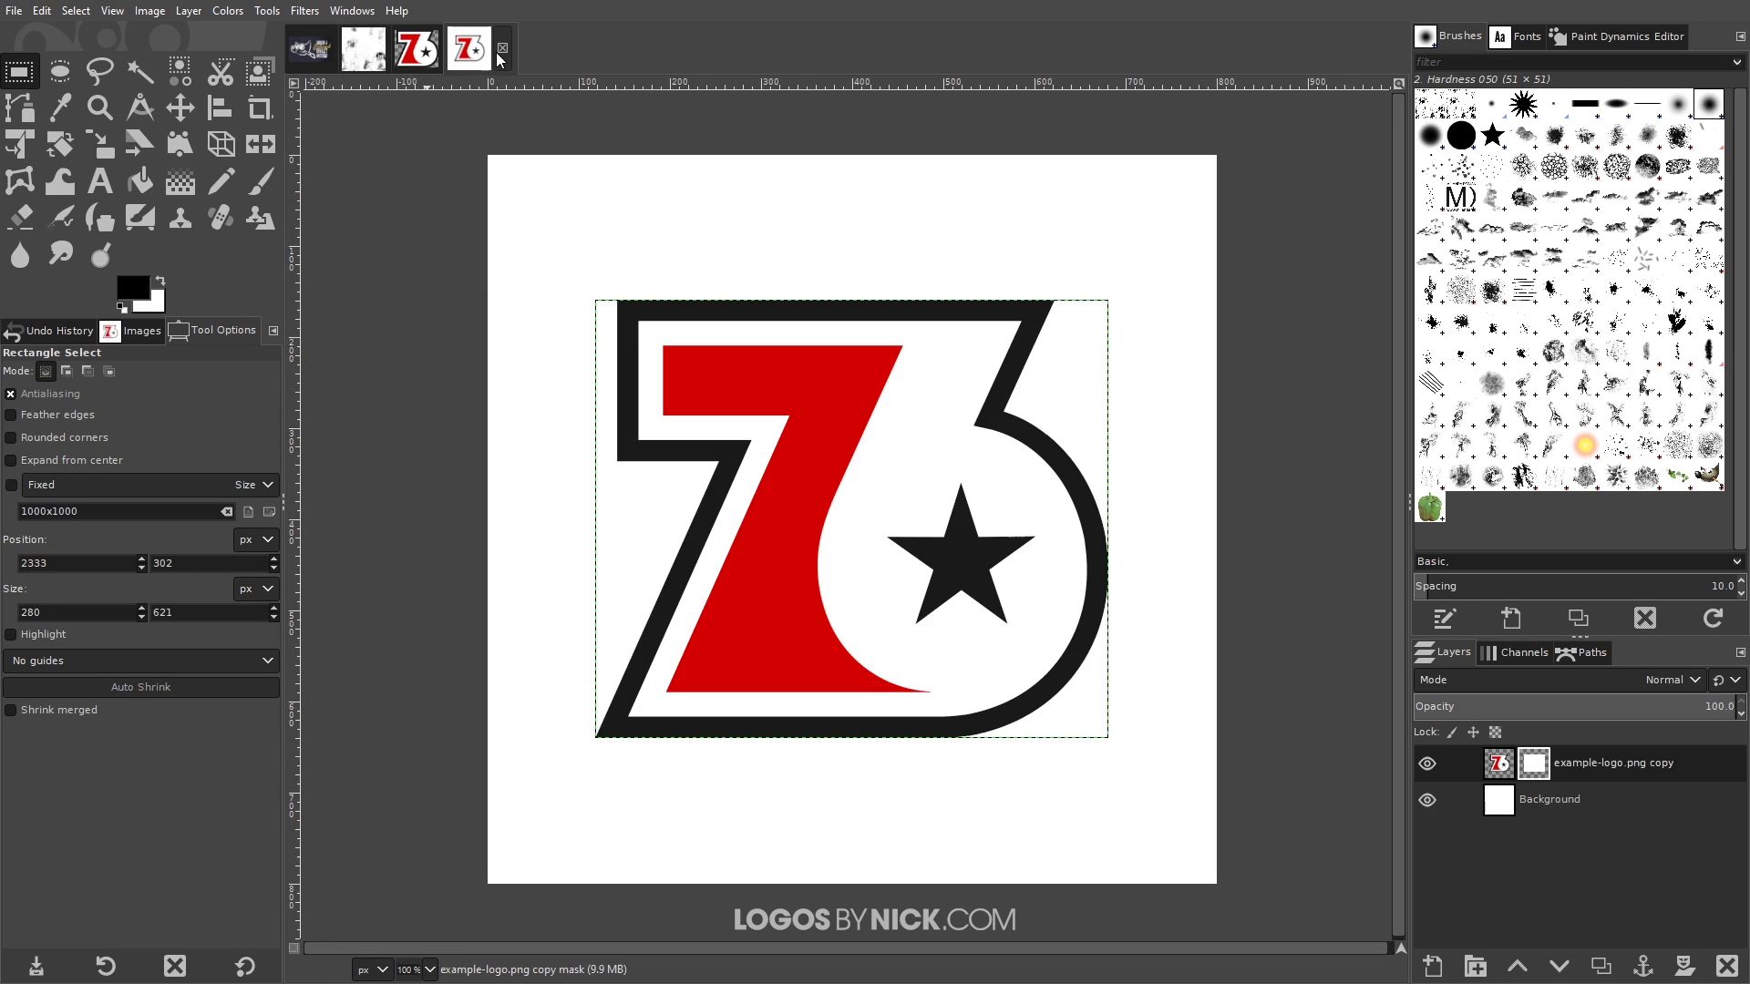
- Paste the Texture6 grunge texture into the logo layer's mask
click(1512, 770)
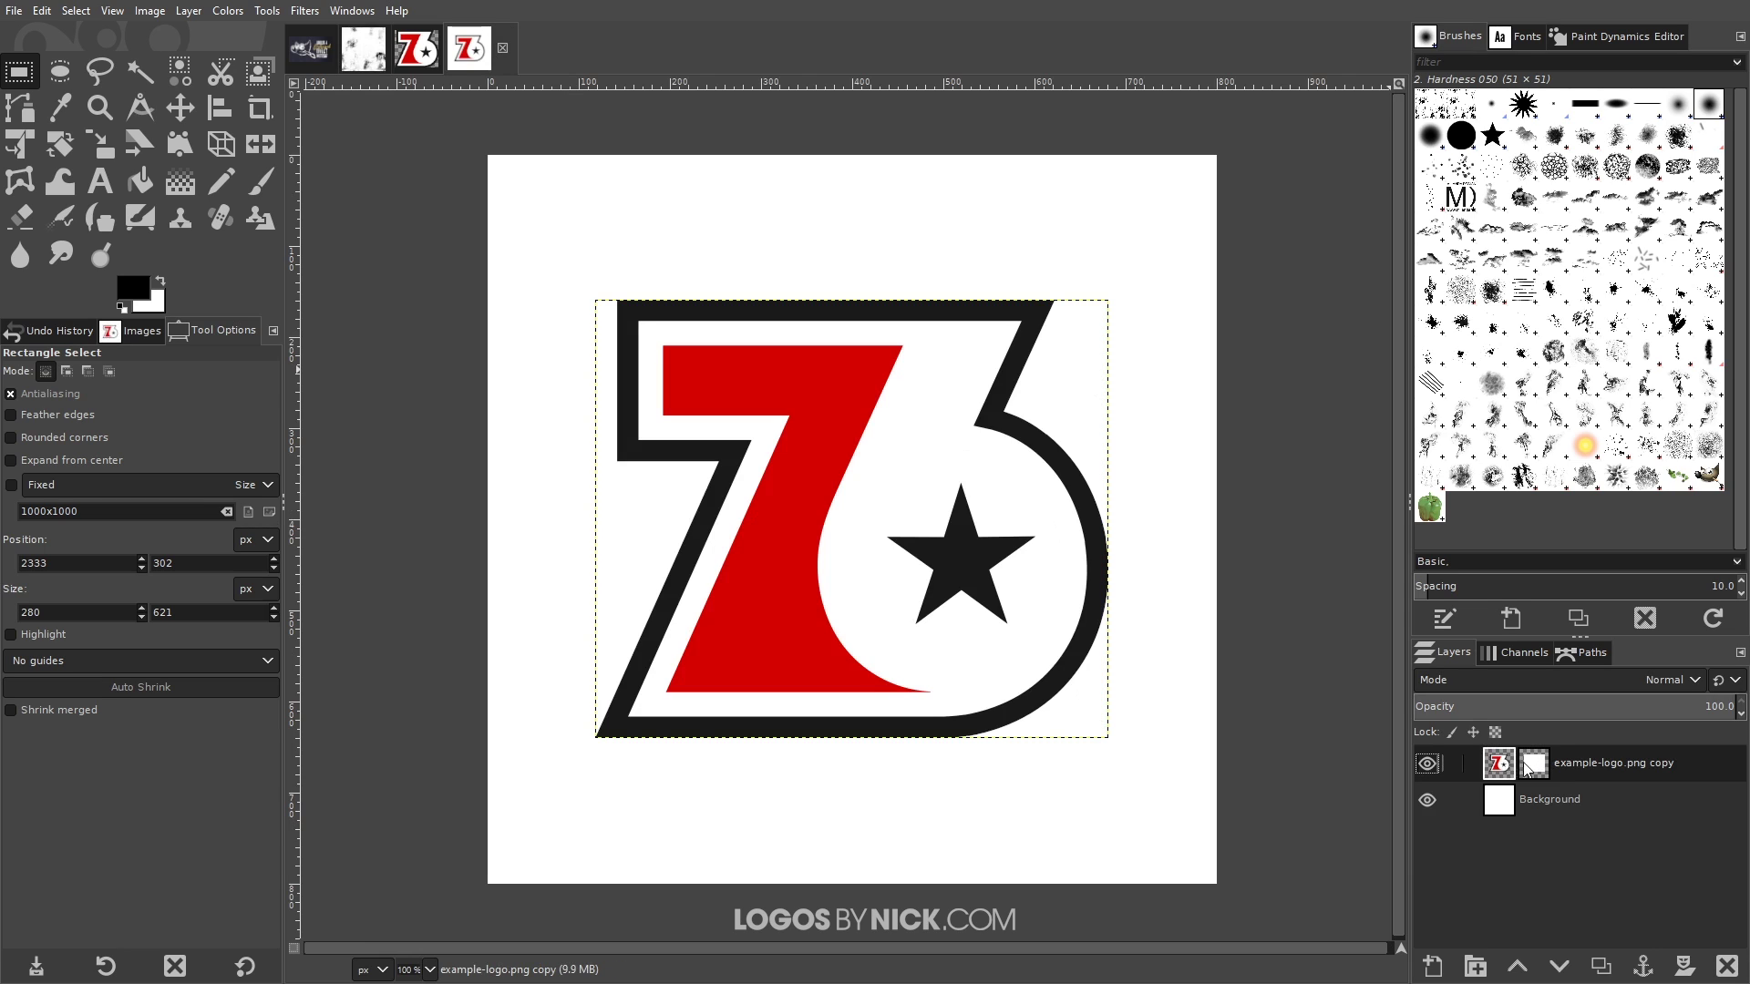
click(1539, 768)
click(1499, 767)
click(1538, 768)
scroll(684, 504, right, 1)
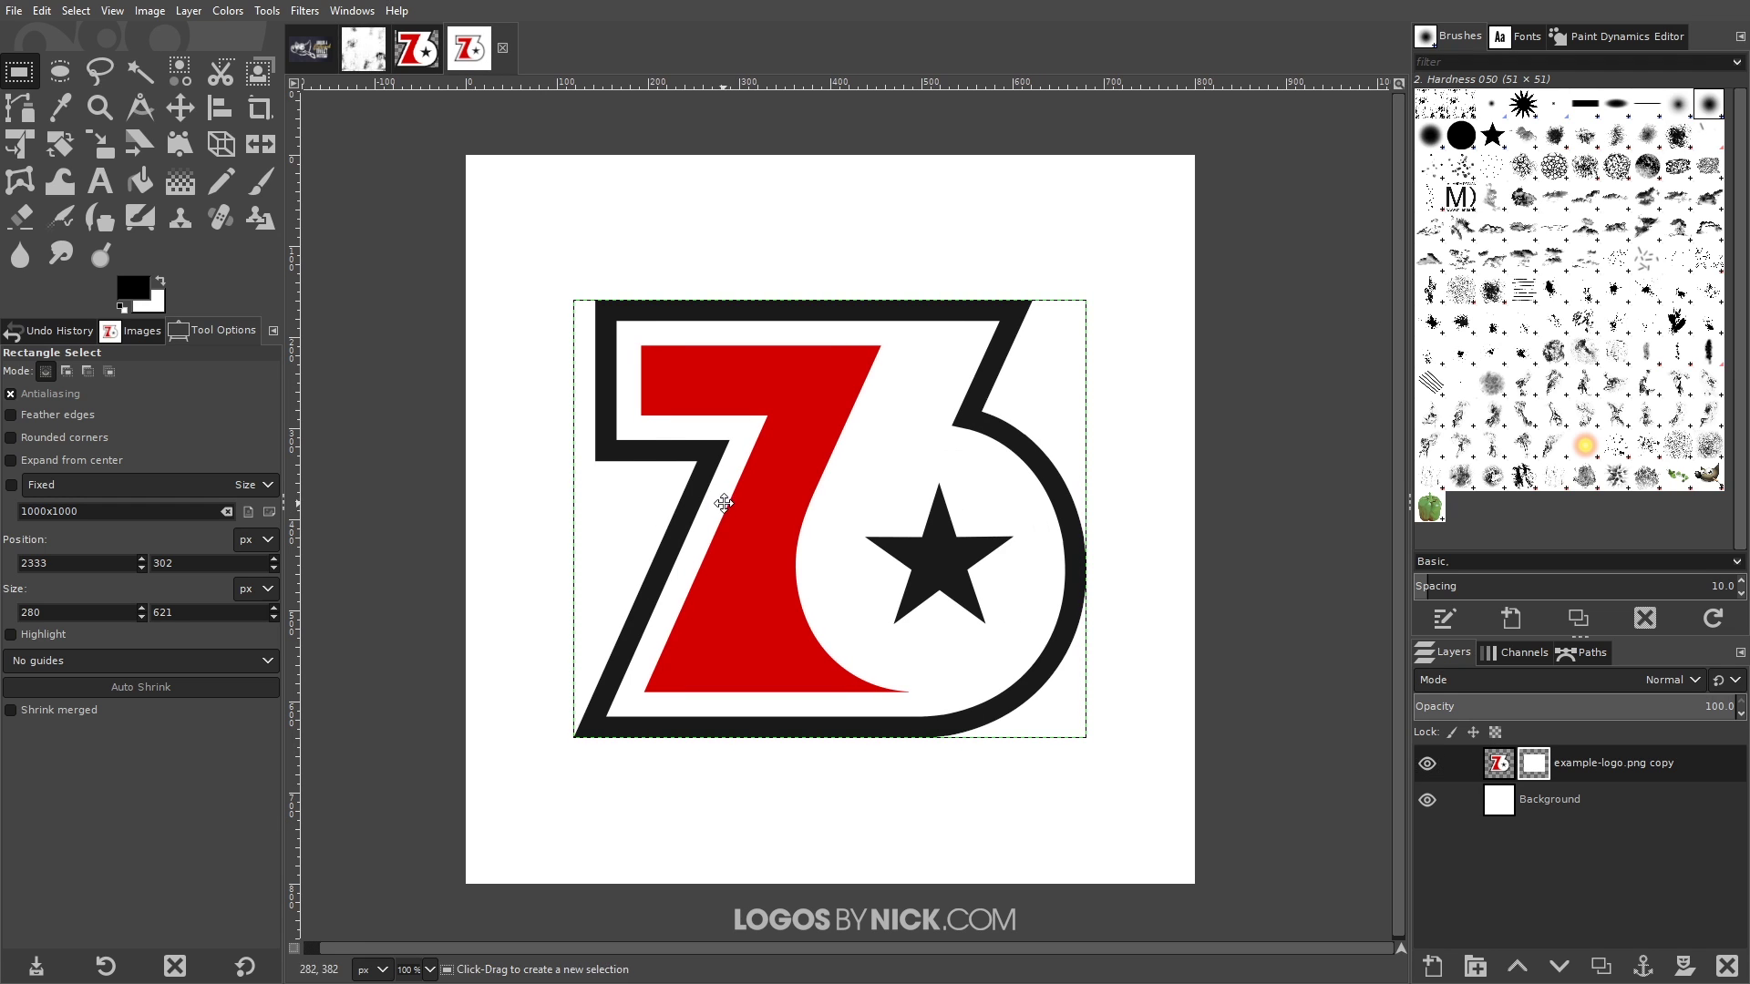
click(42, 11)
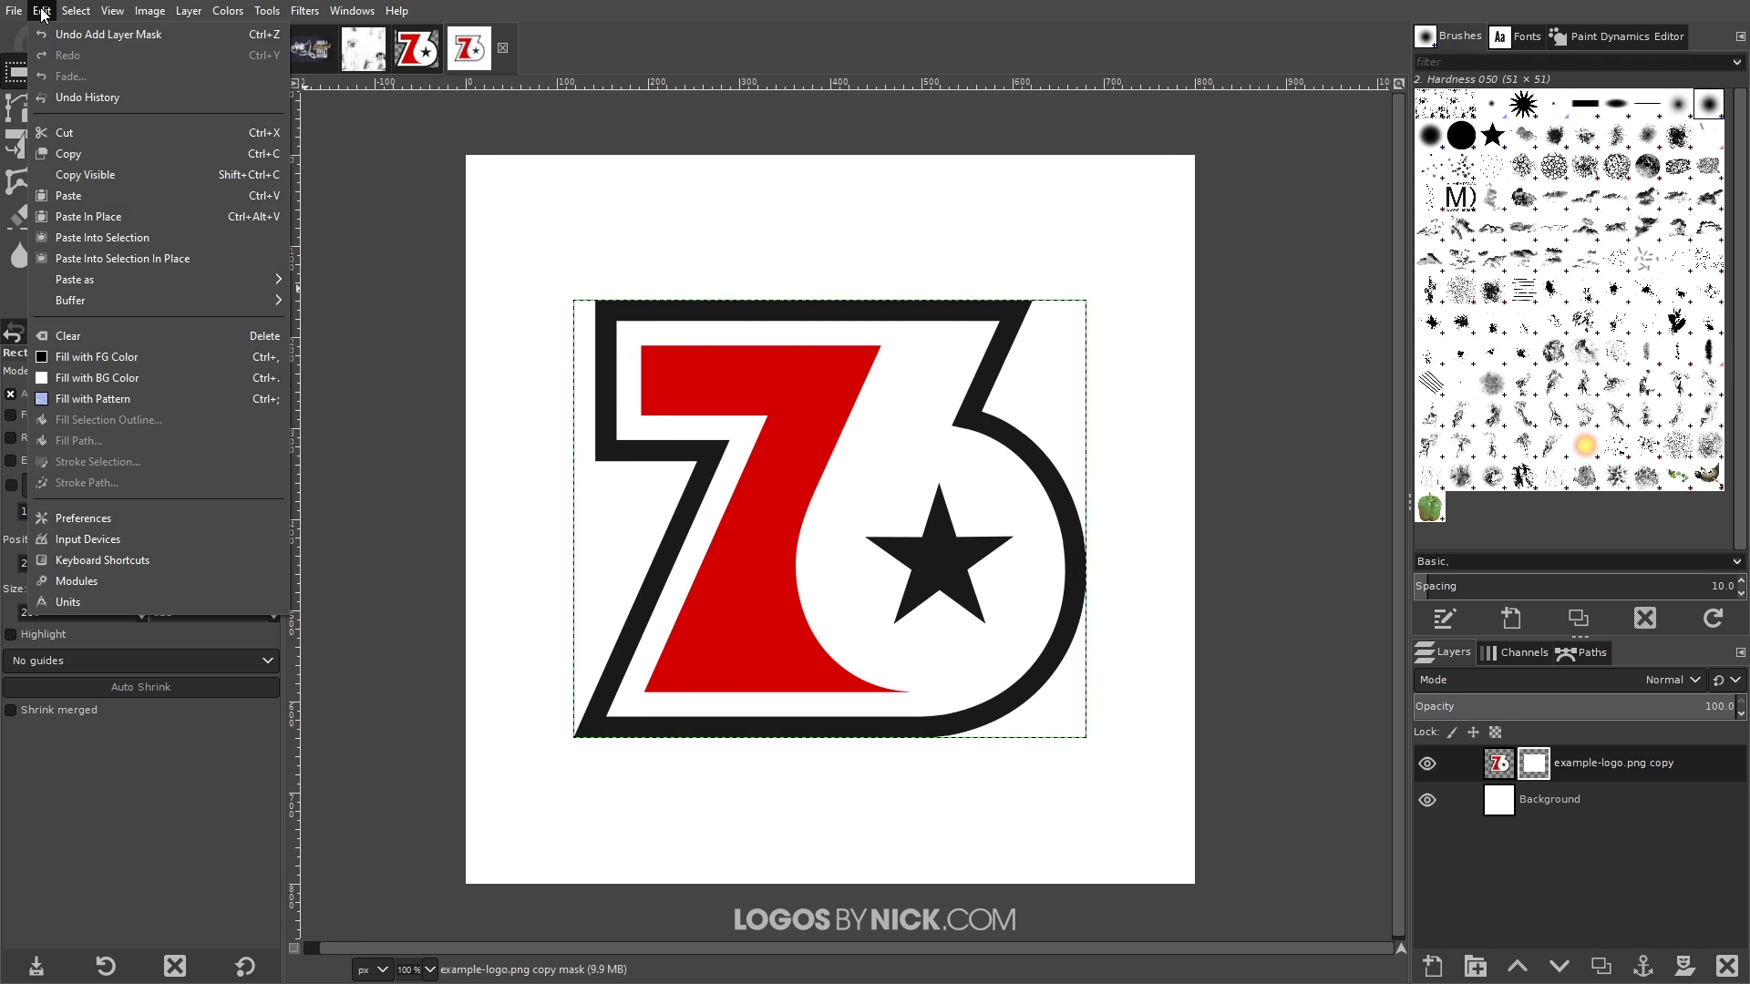
click(86, 195)
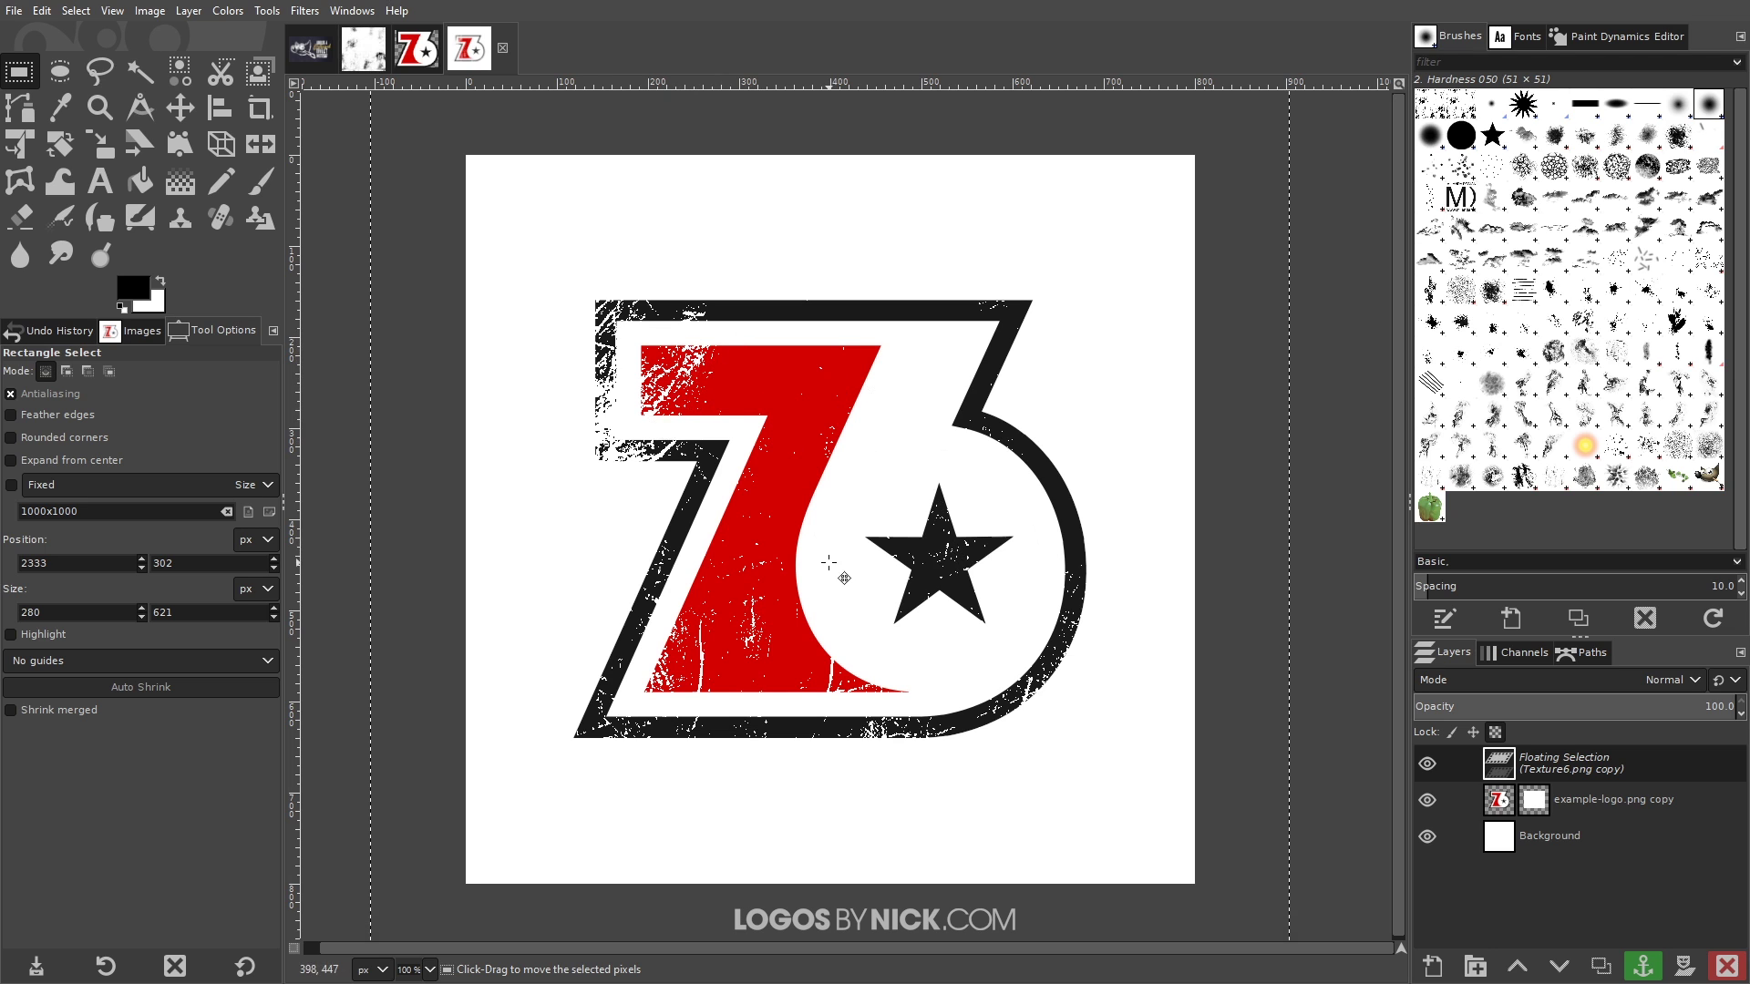
- Drag the pasted texture with the Move tool to distress the 76 logo
scroll(927, 548, up, 1)
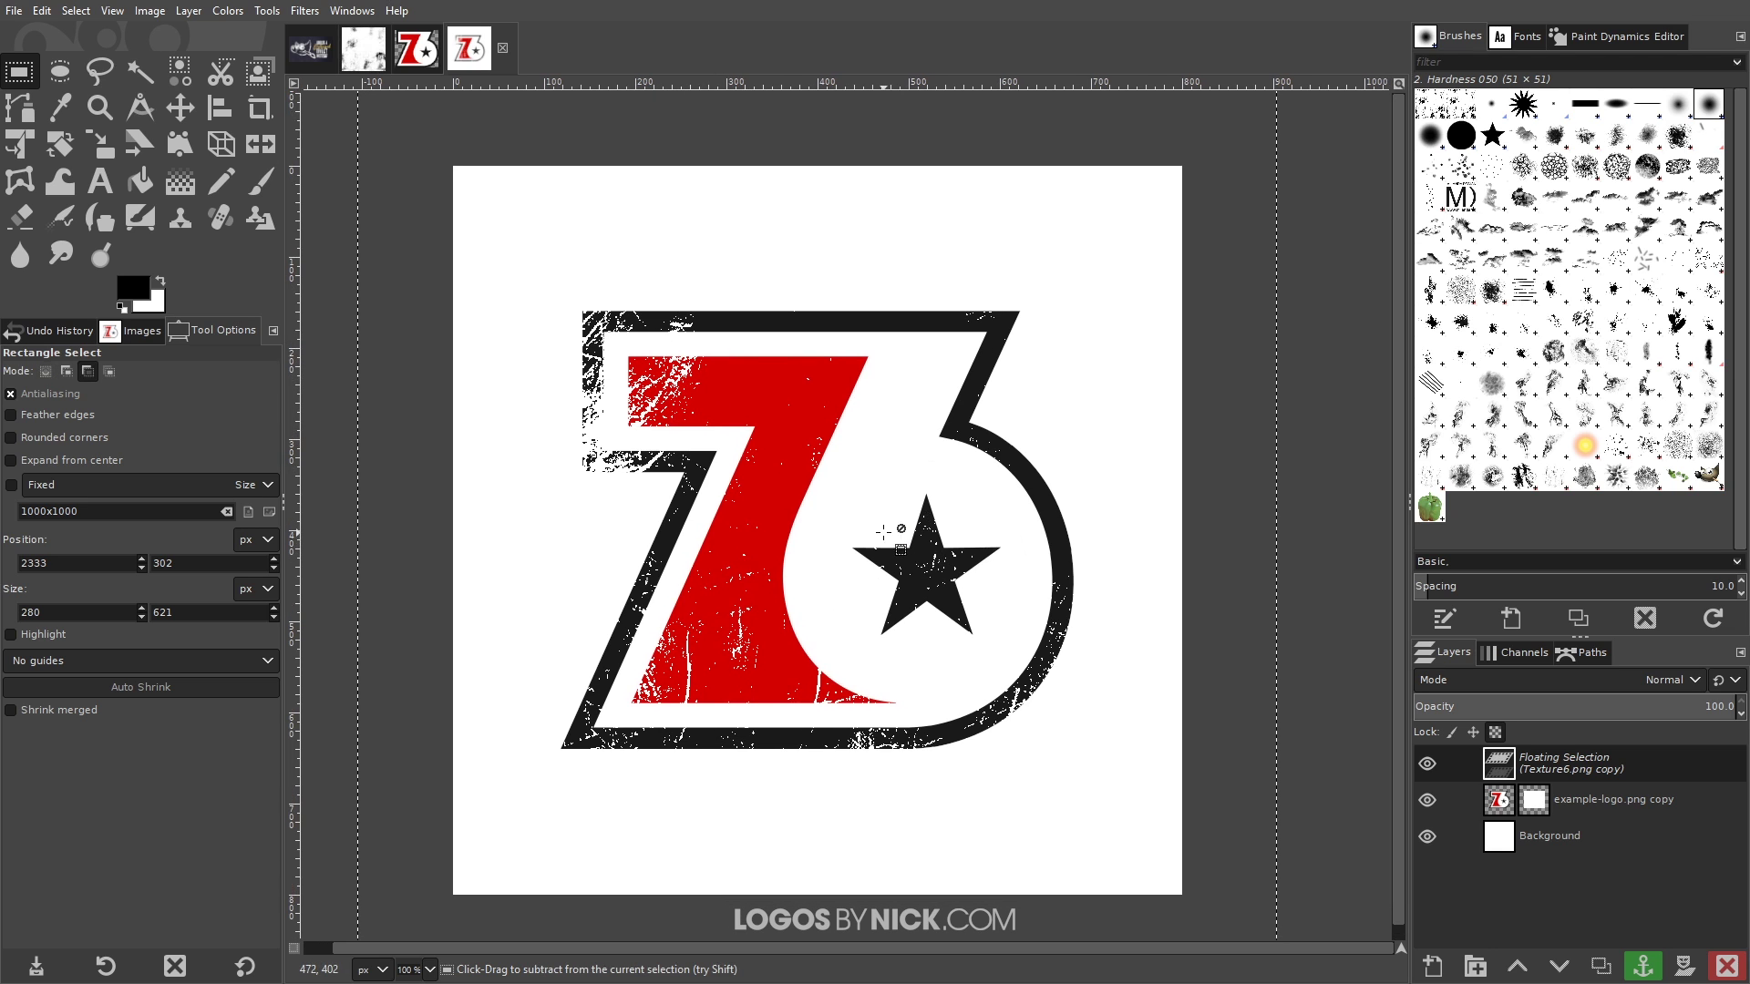
ctrl+scroll(894, 539, down, 2)
ctrl+scroll(875, 535, up, 1)
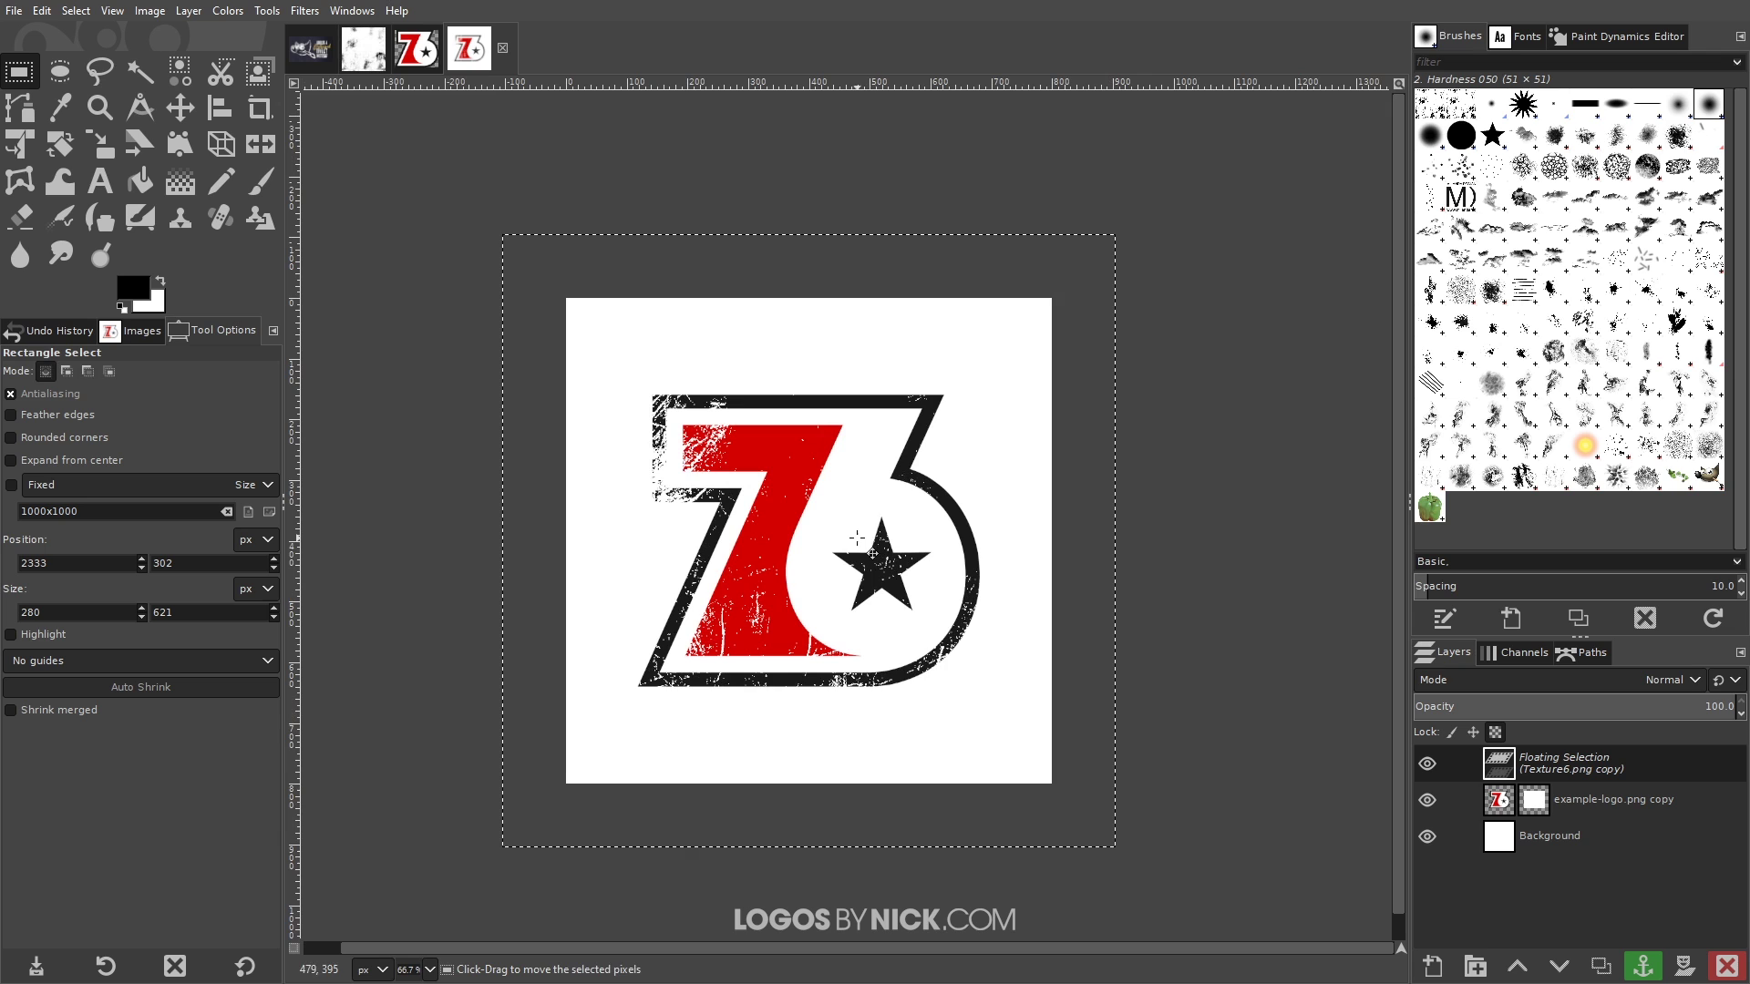
click(179, 114)
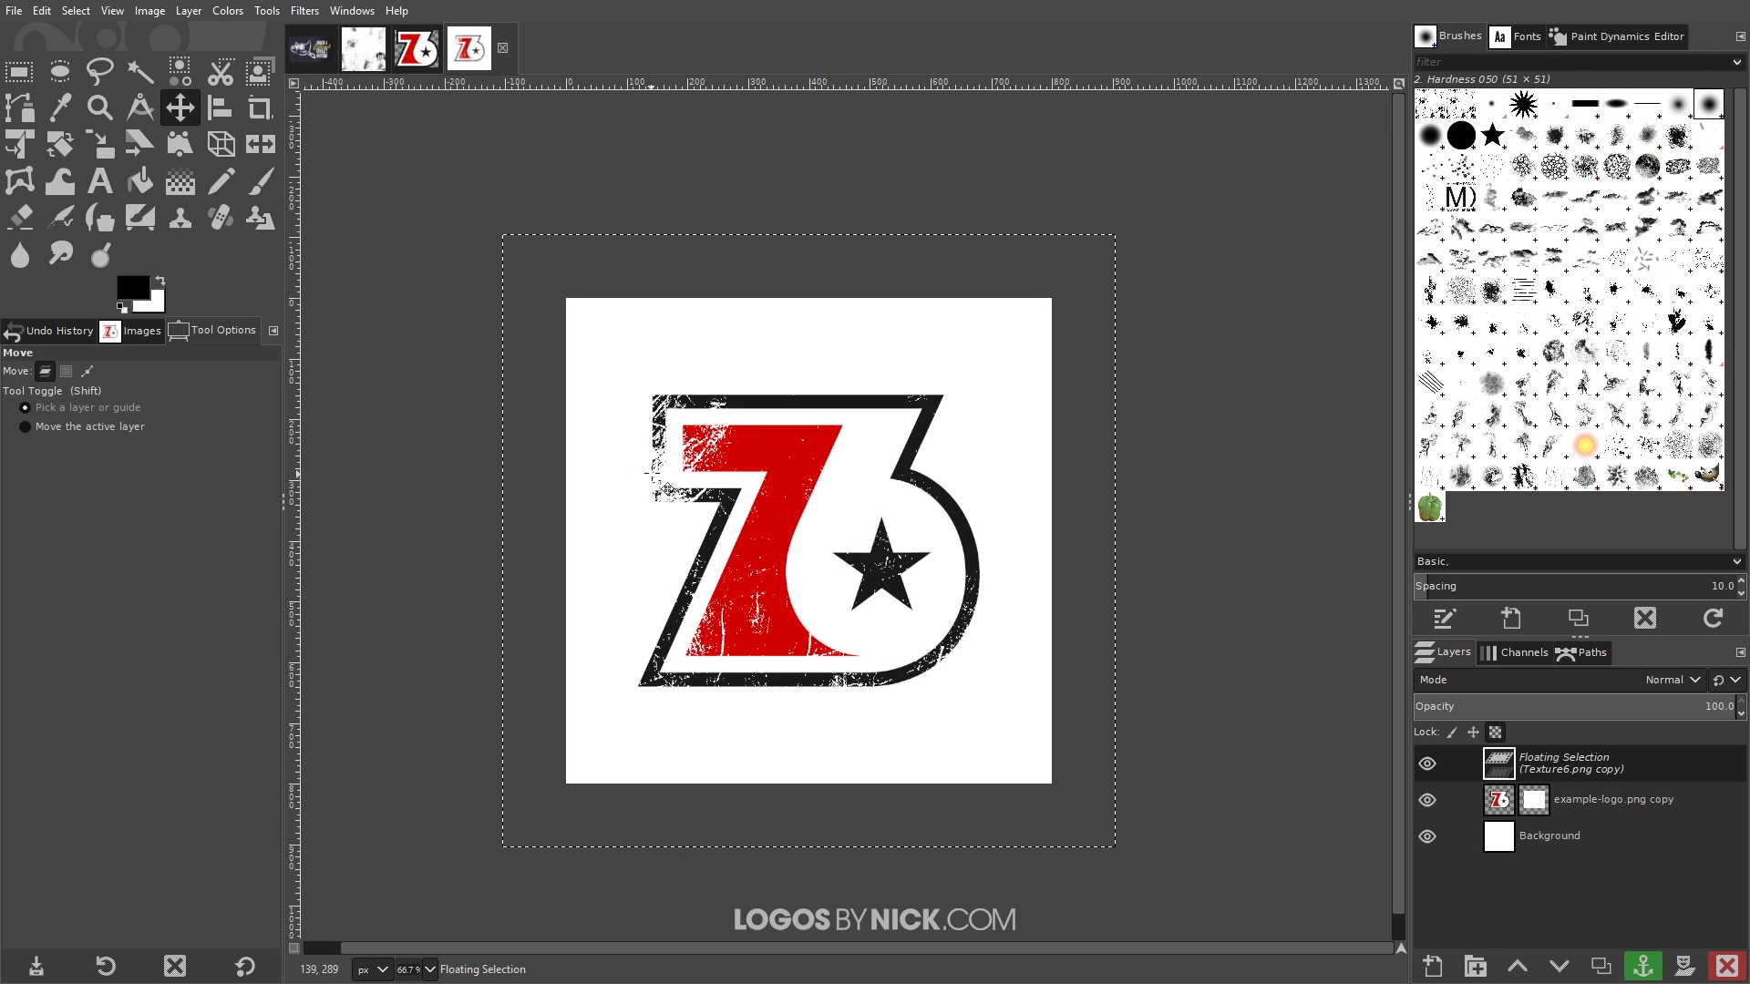
mouse_move(724, 446)
mouse_down()
mouse_move(797, 490)
mouse_move(708, 438)
mouse_up()
mouse_move(813, 527)
mouse_down()
mouse_move(838, 482)
mouse_move(812, 513)
mouse_up()
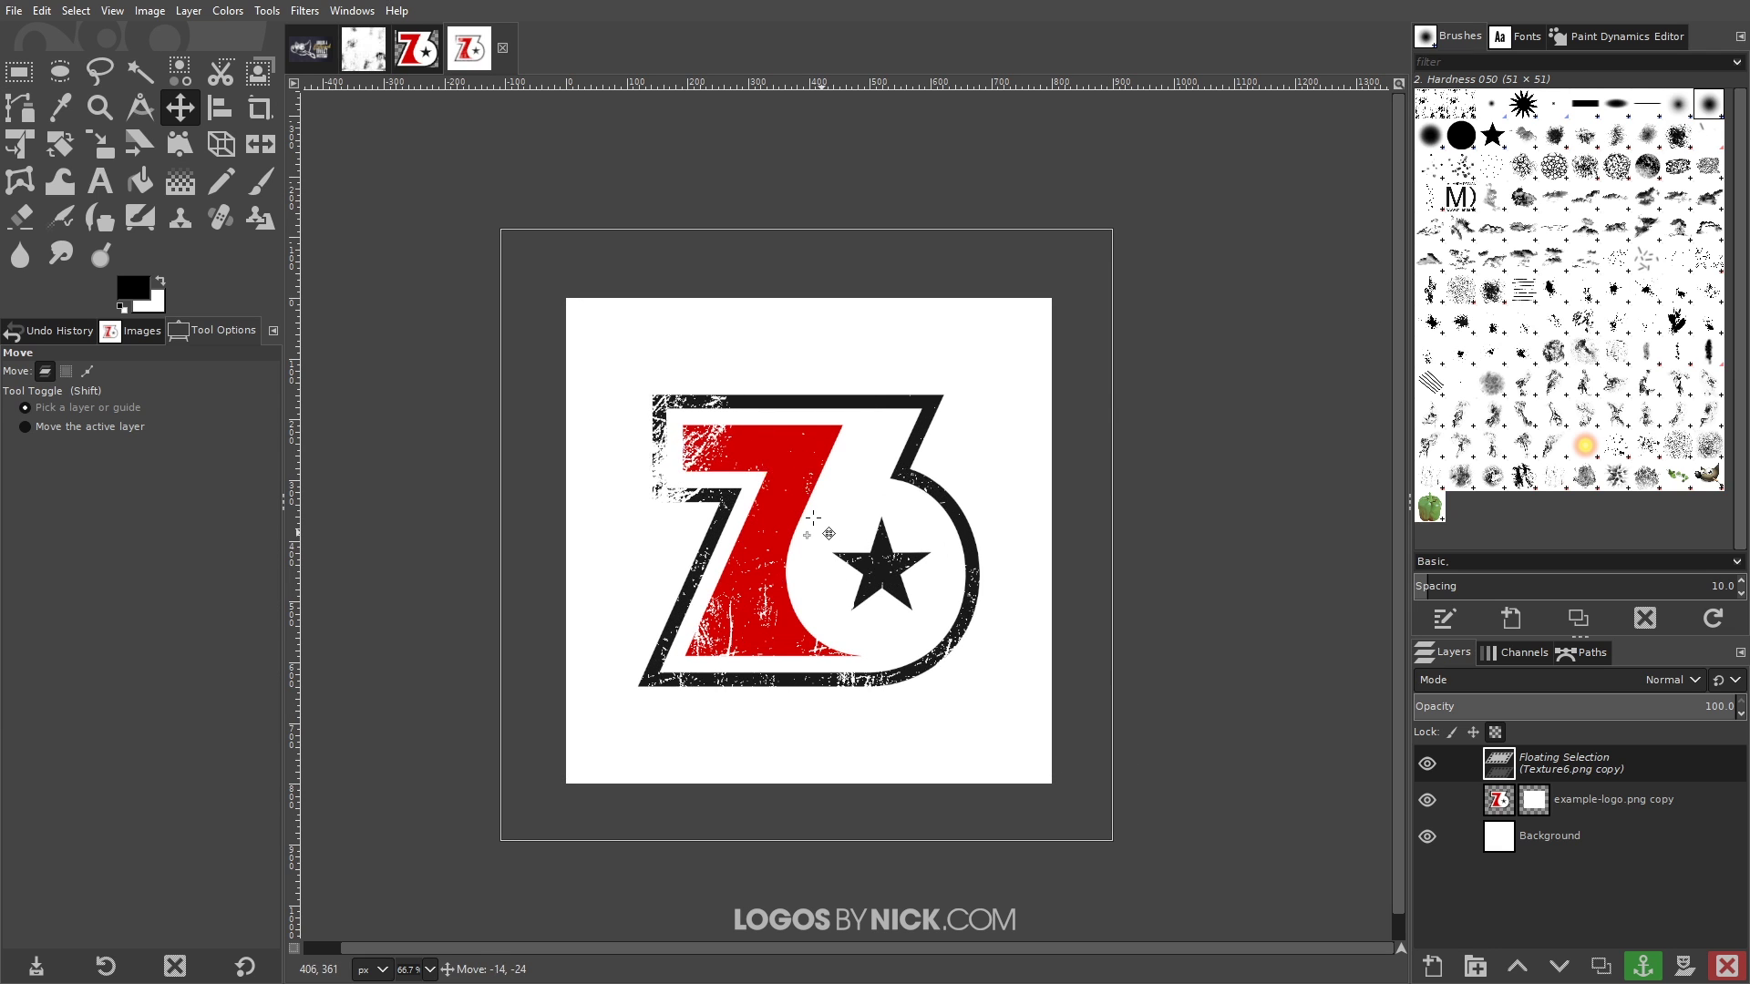
- Scale the floating grunge texture down to about 58% and nudge it over the 76 logo
click(19, 143)
click(716, 443)
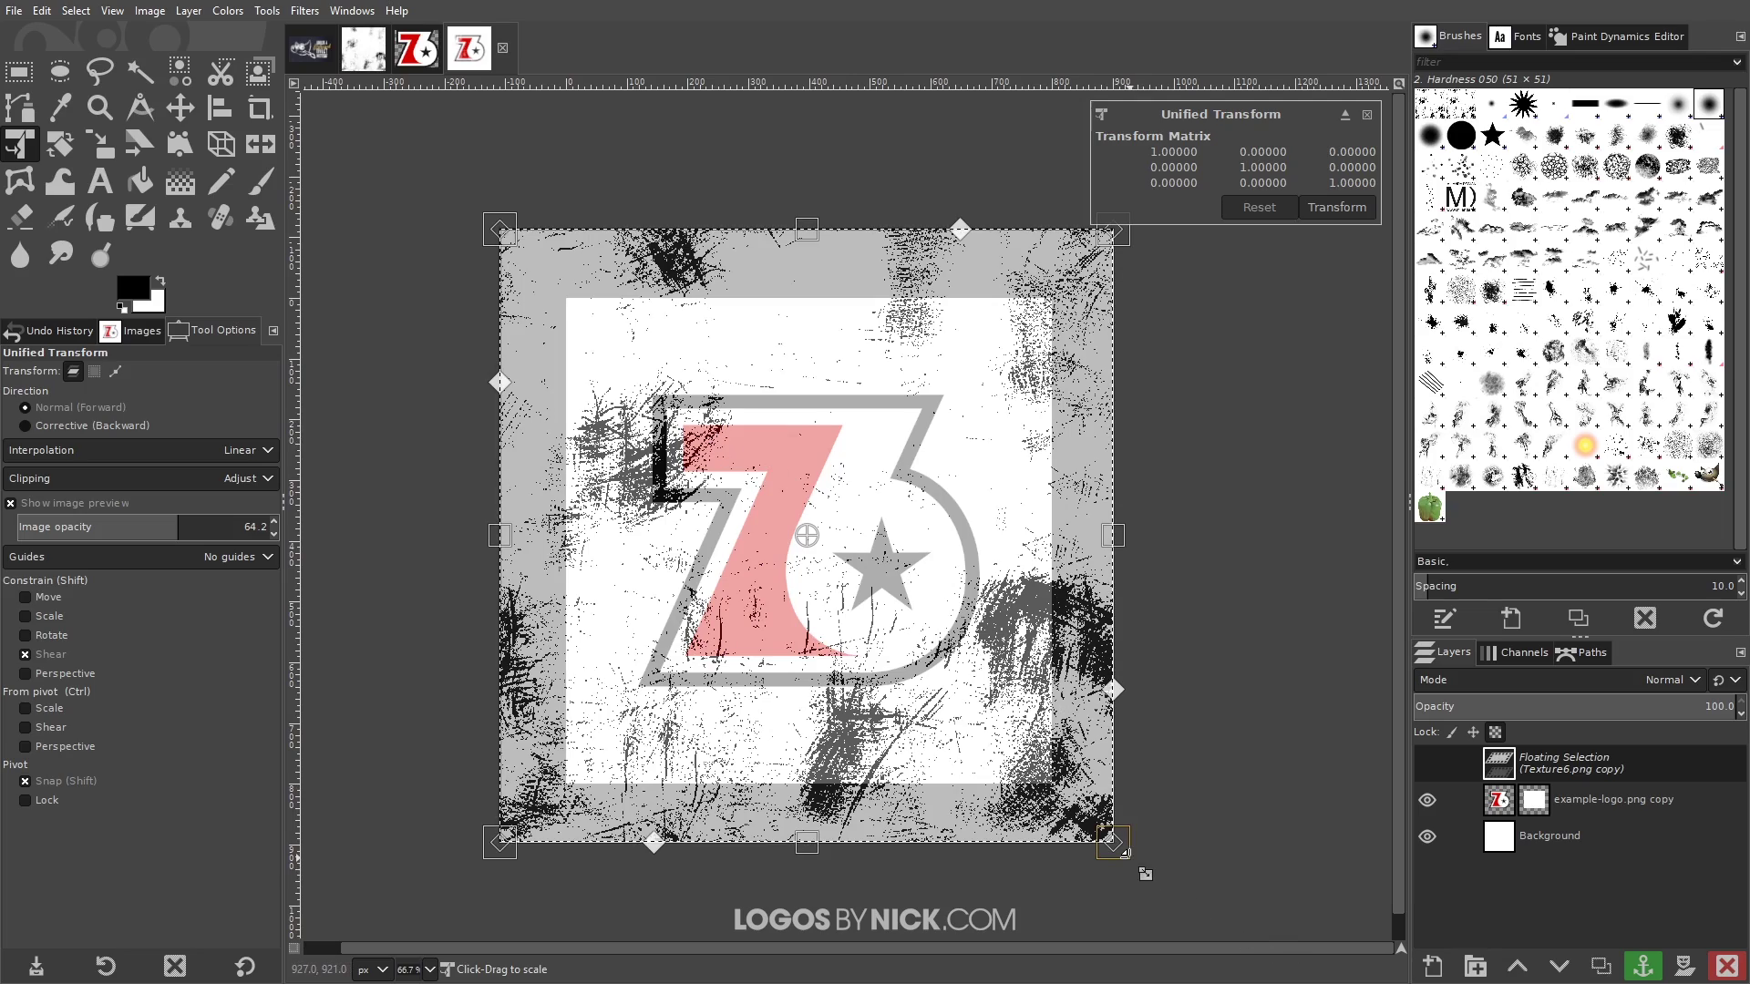
drag(1123, 852, 868, 599)
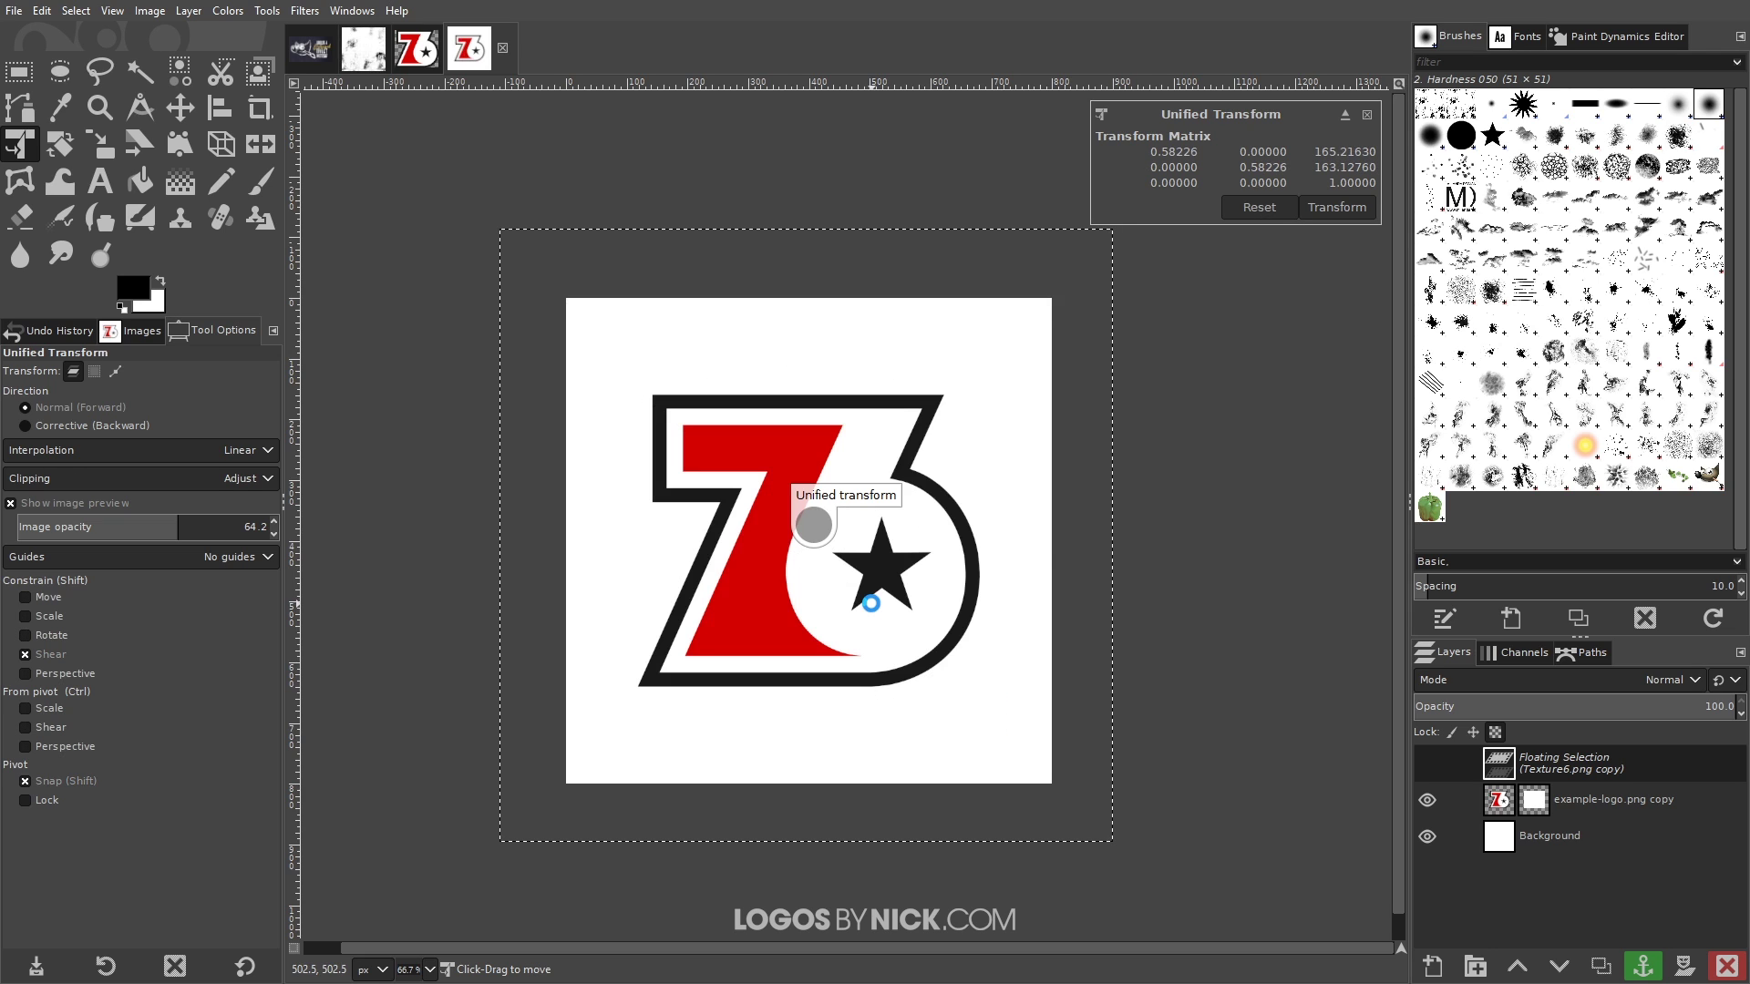
key(Return)
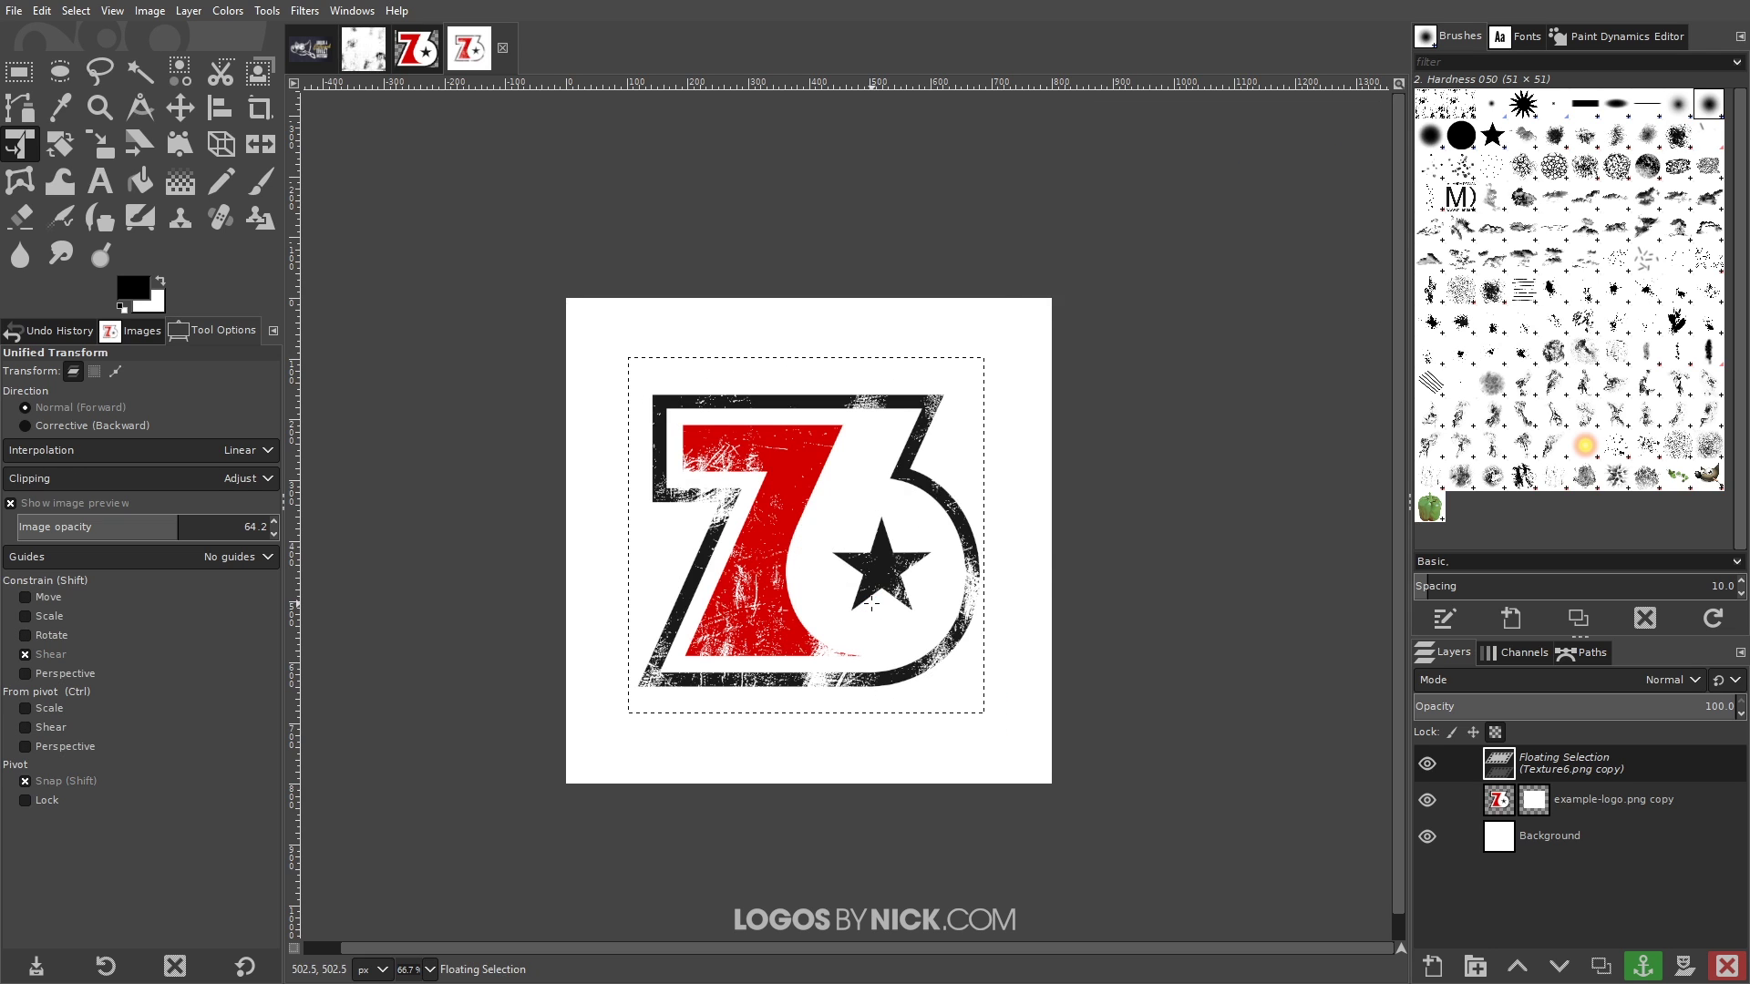
click(180, 107)
drag(761, 529, 779, 583)
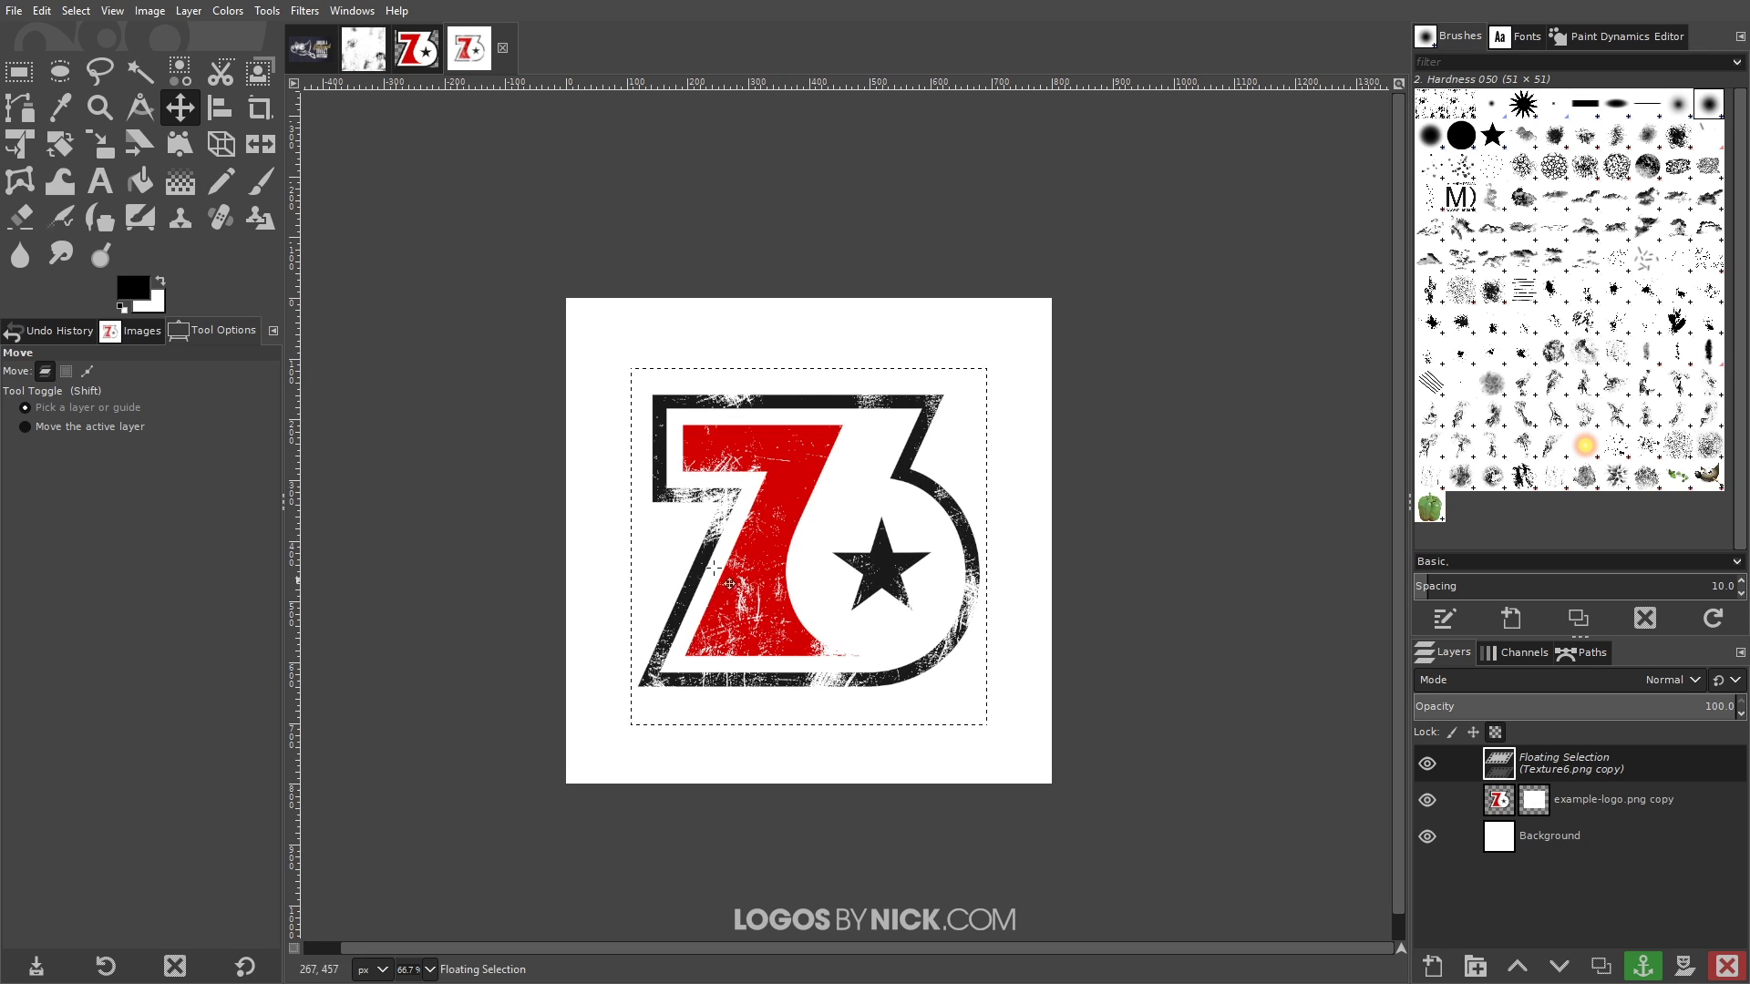
- Anchor the texture into the mask, then inspect the logo with the white Background hidden and restored
click(1643, 969)
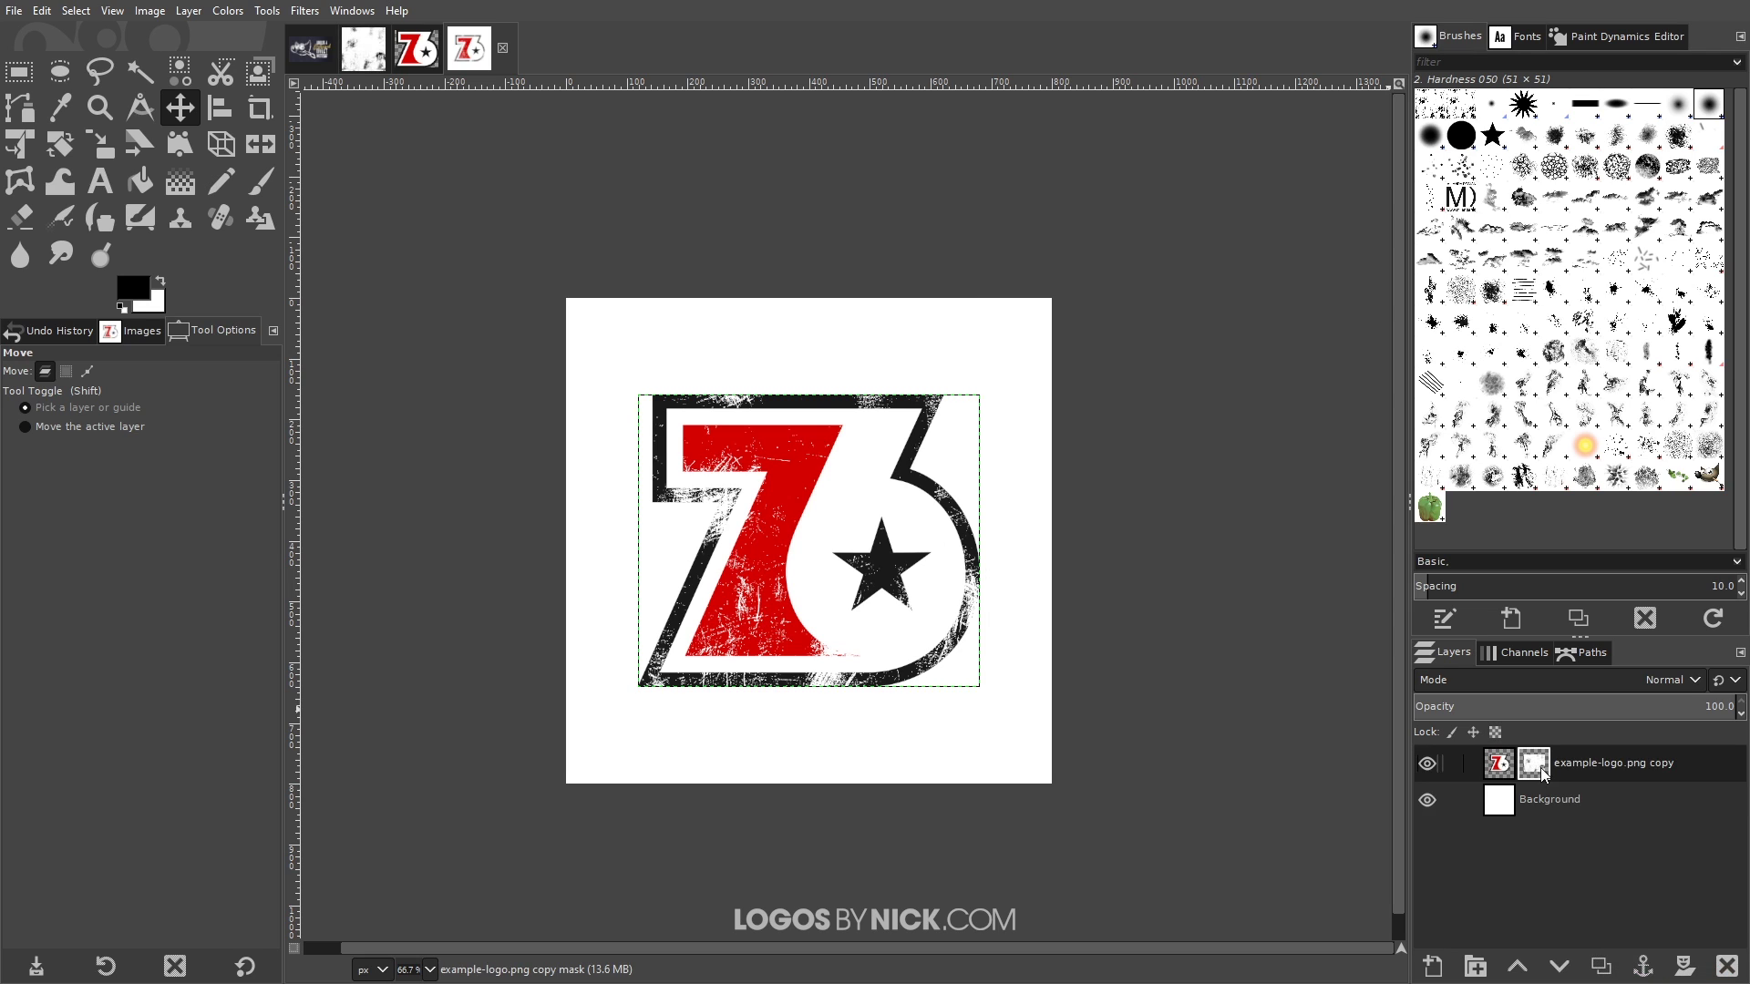
click(1427, 800)
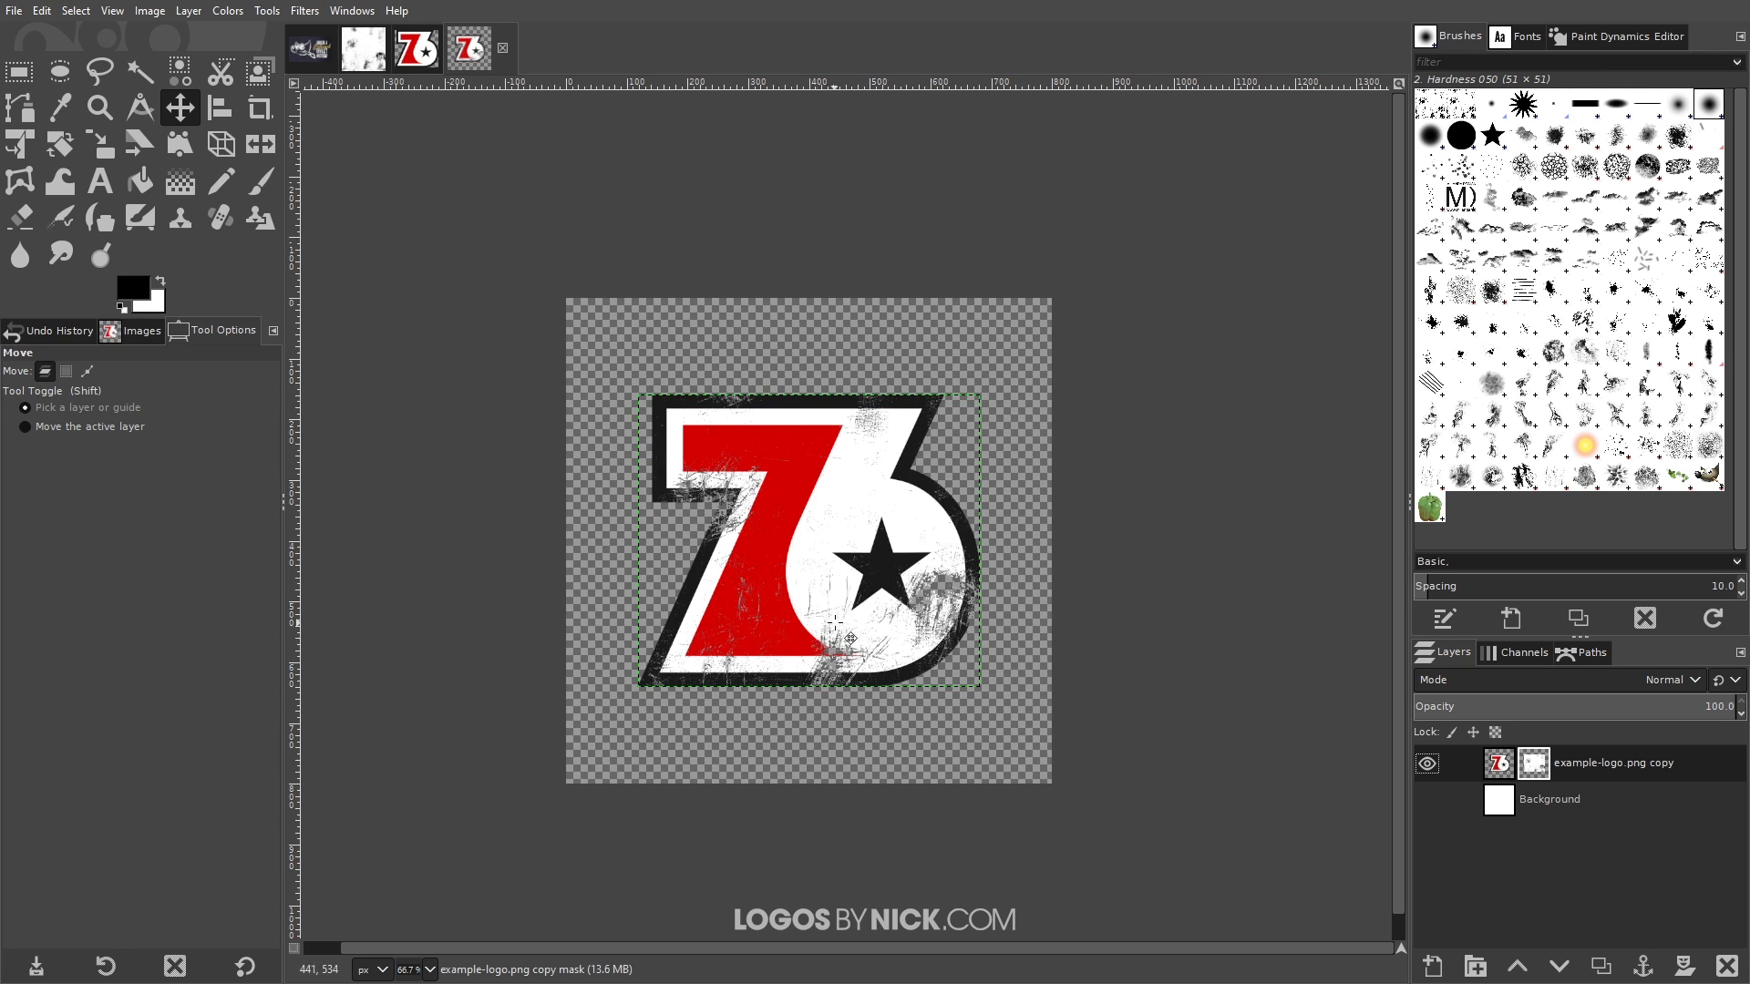
scroll(947, 603, up, 5)
scroll(940, 598, down, 5)
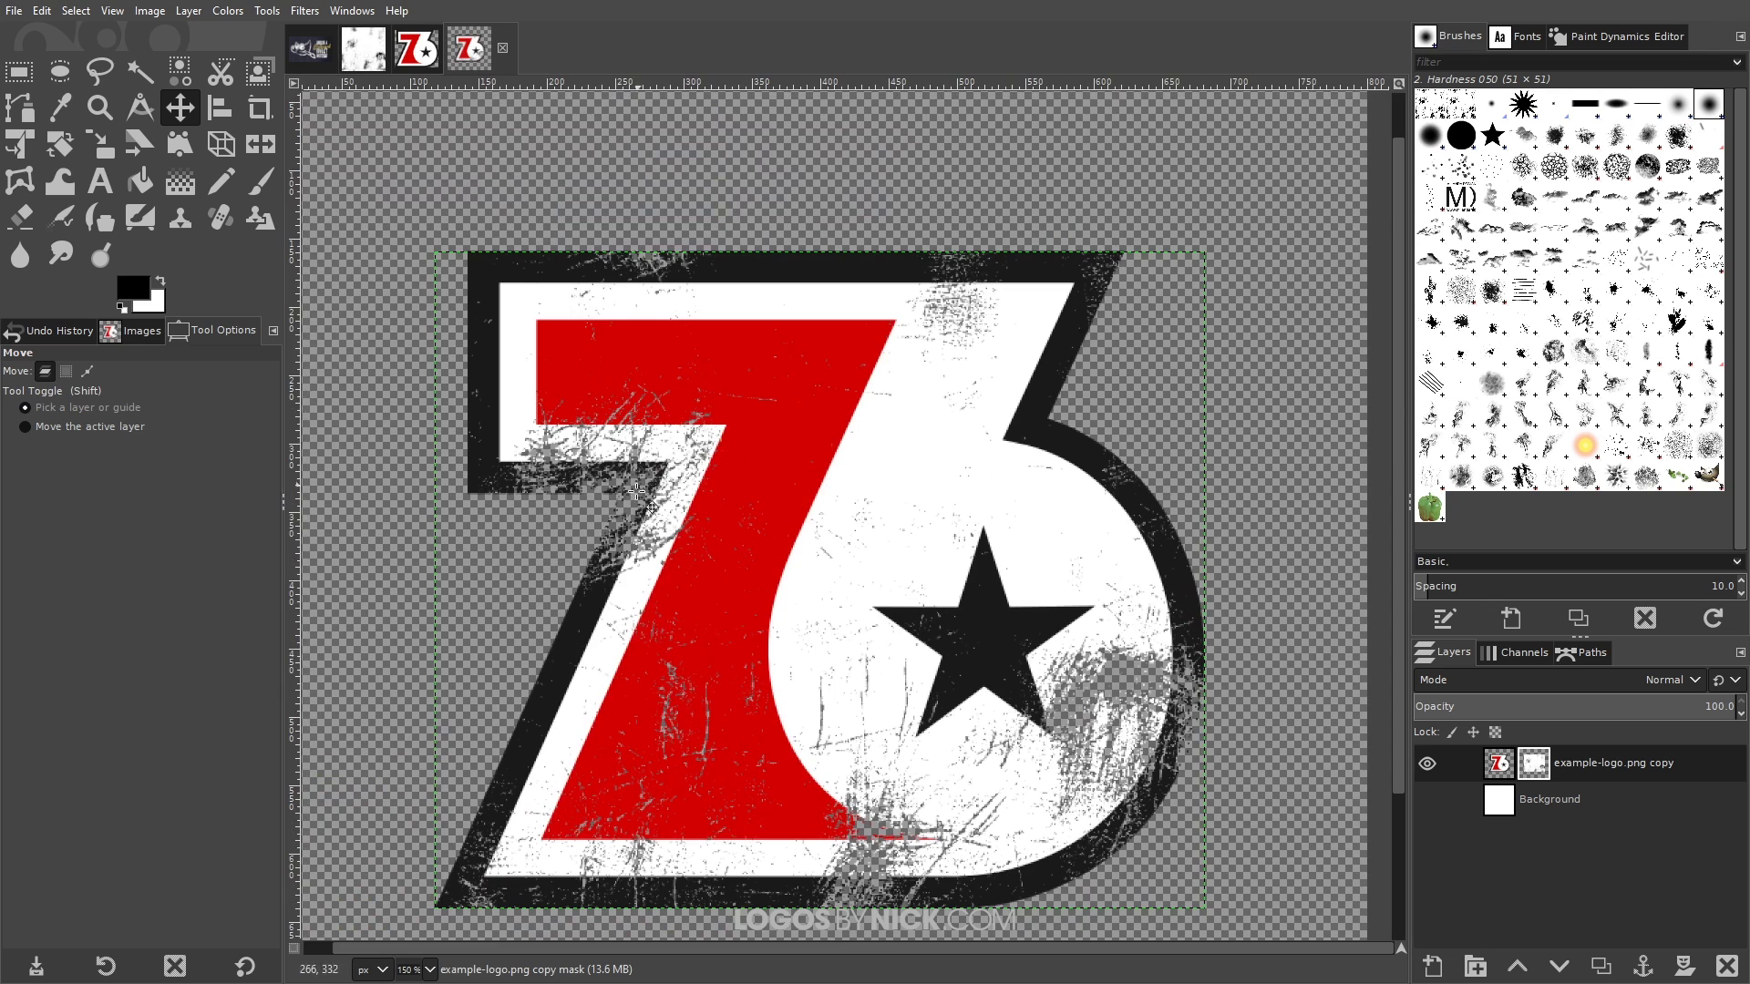
scroll(592, 406, up, 3)
scroll(597, 428, down, 1)
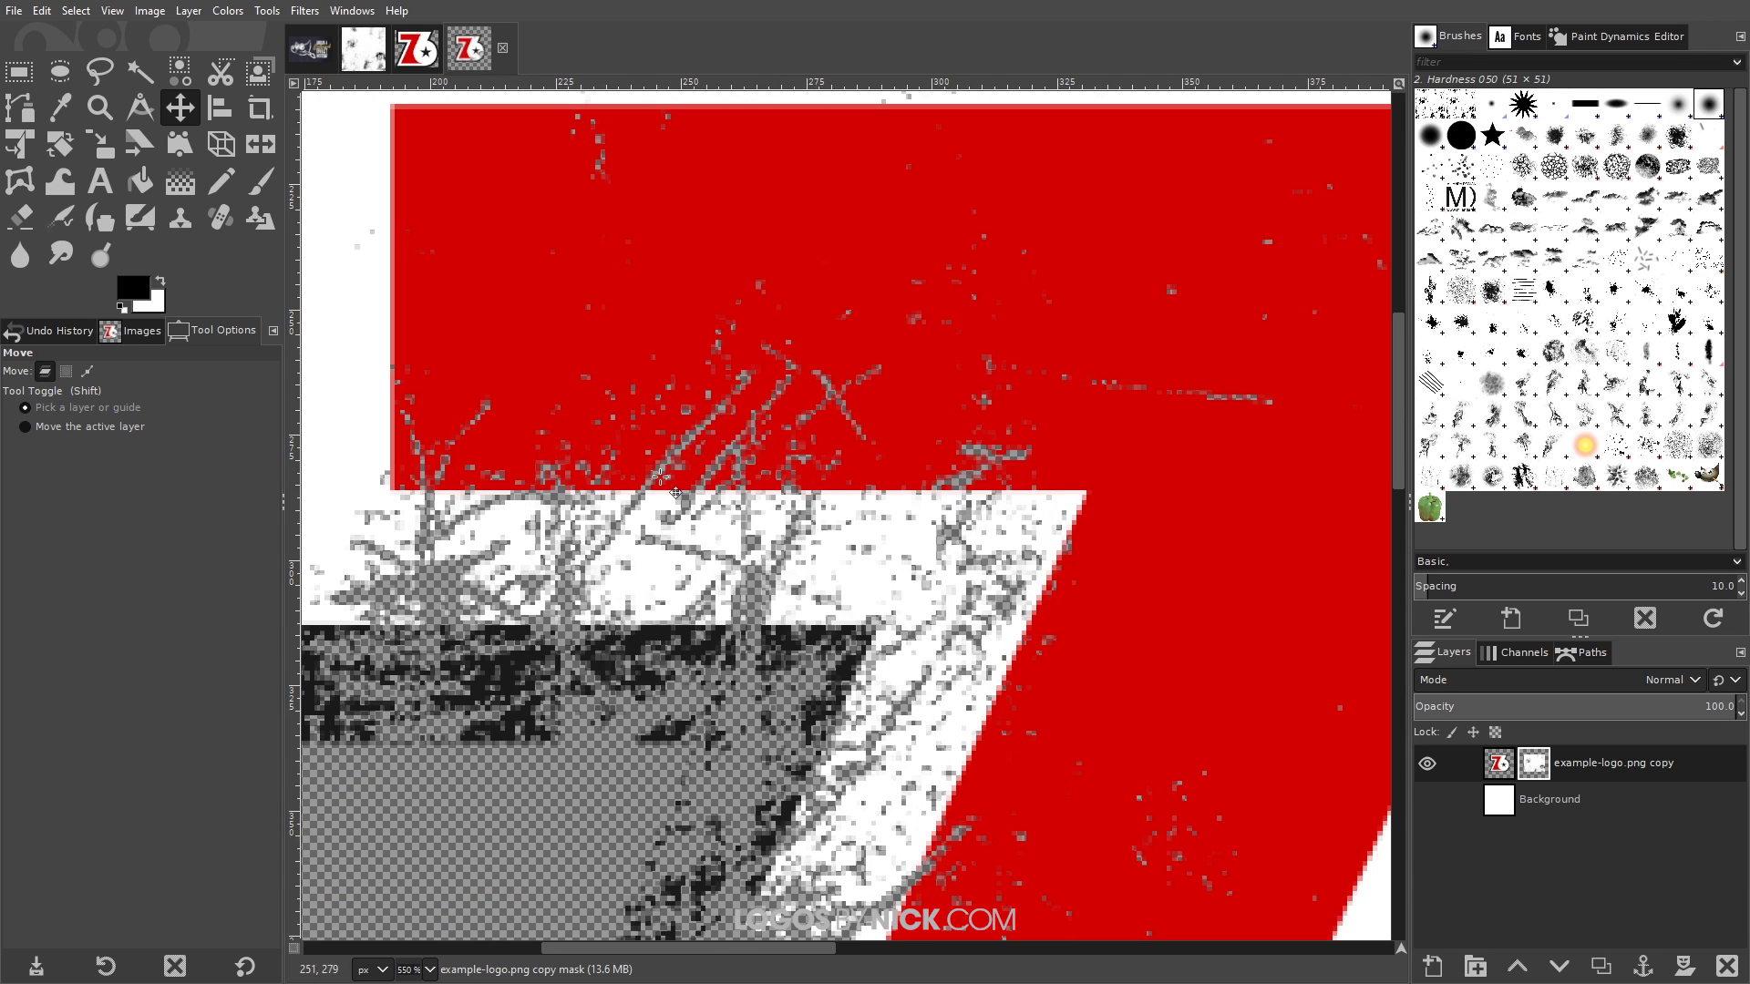
scroll(722, 512, down, 1)
scroll(1030, 546, down, 2)
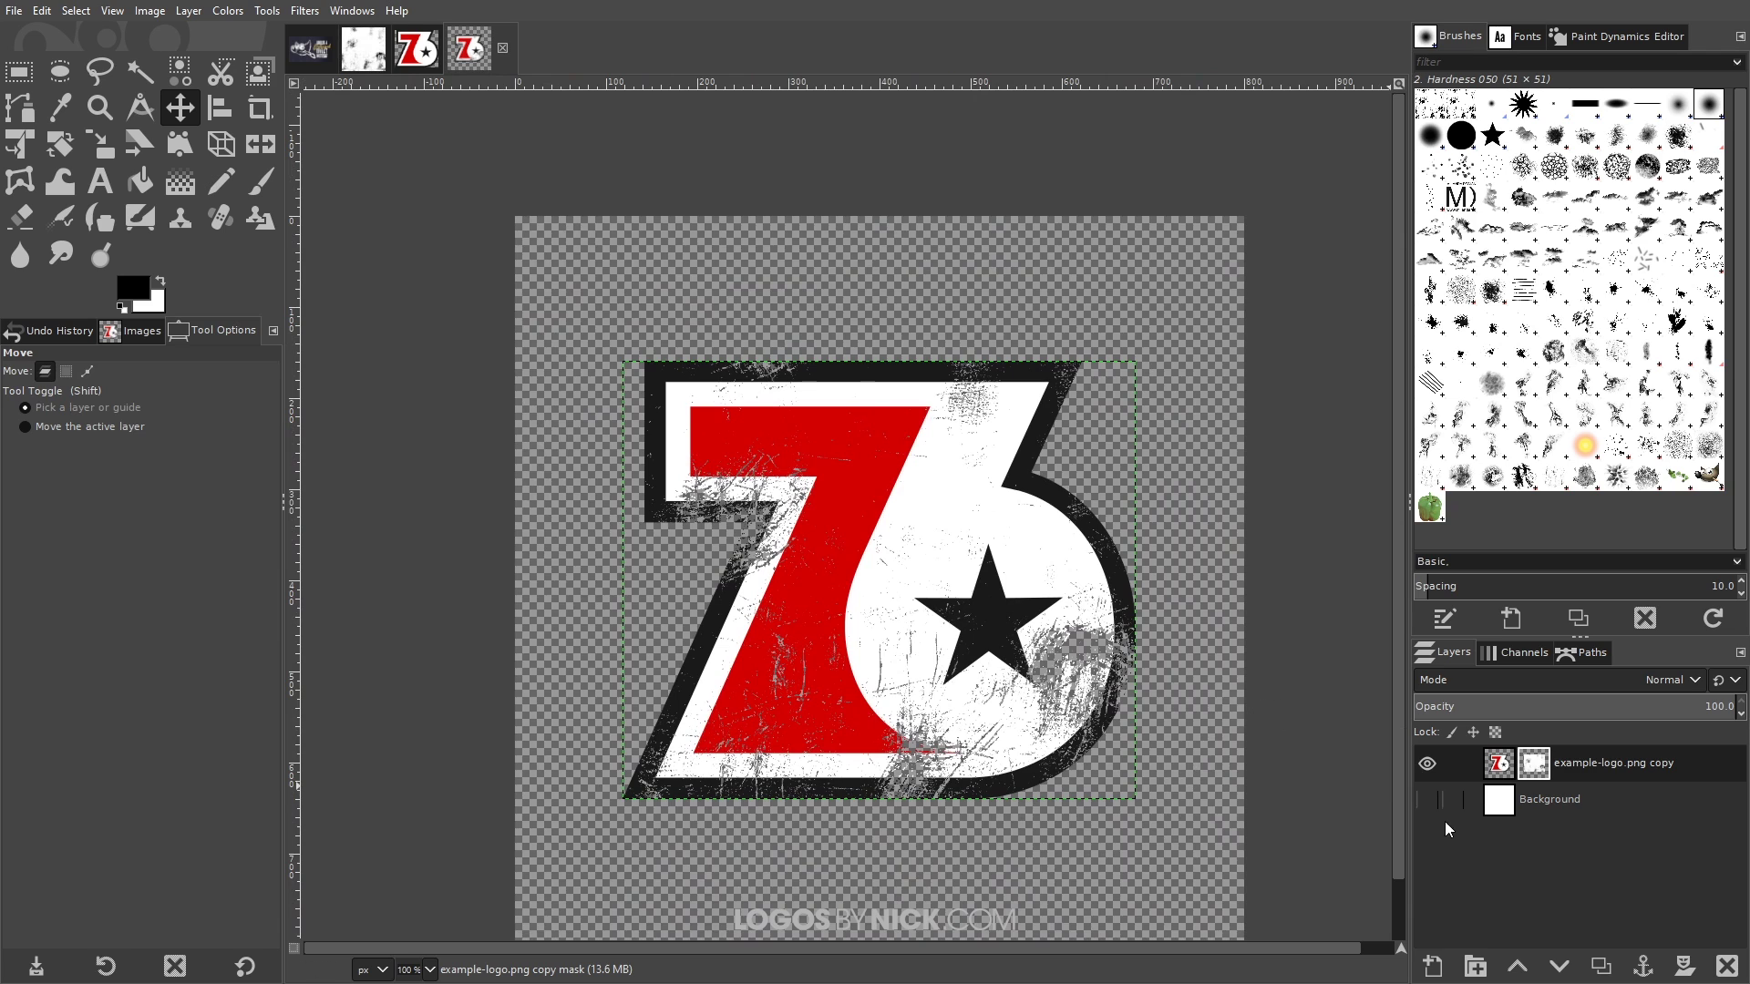
click(1428, 800)
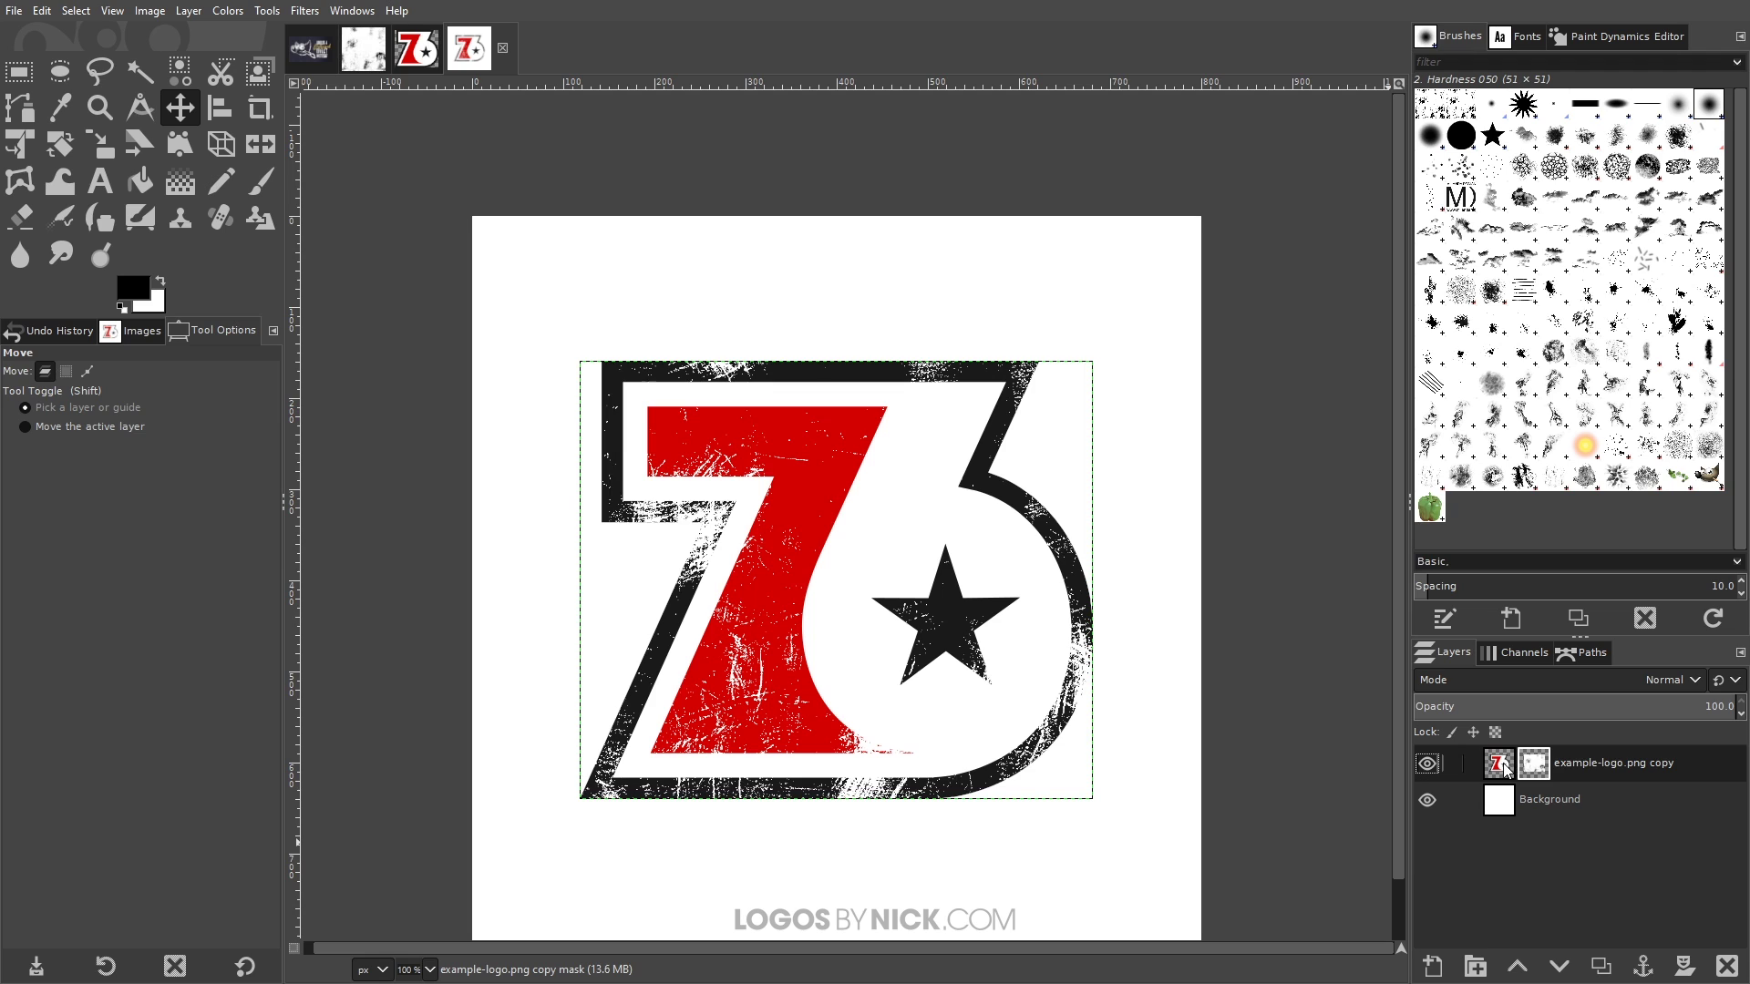
- Test a black Paintbrush scribble on the logo layer, undo it, and reselect the layer mask
click(1500, 764)
click(264, 181)
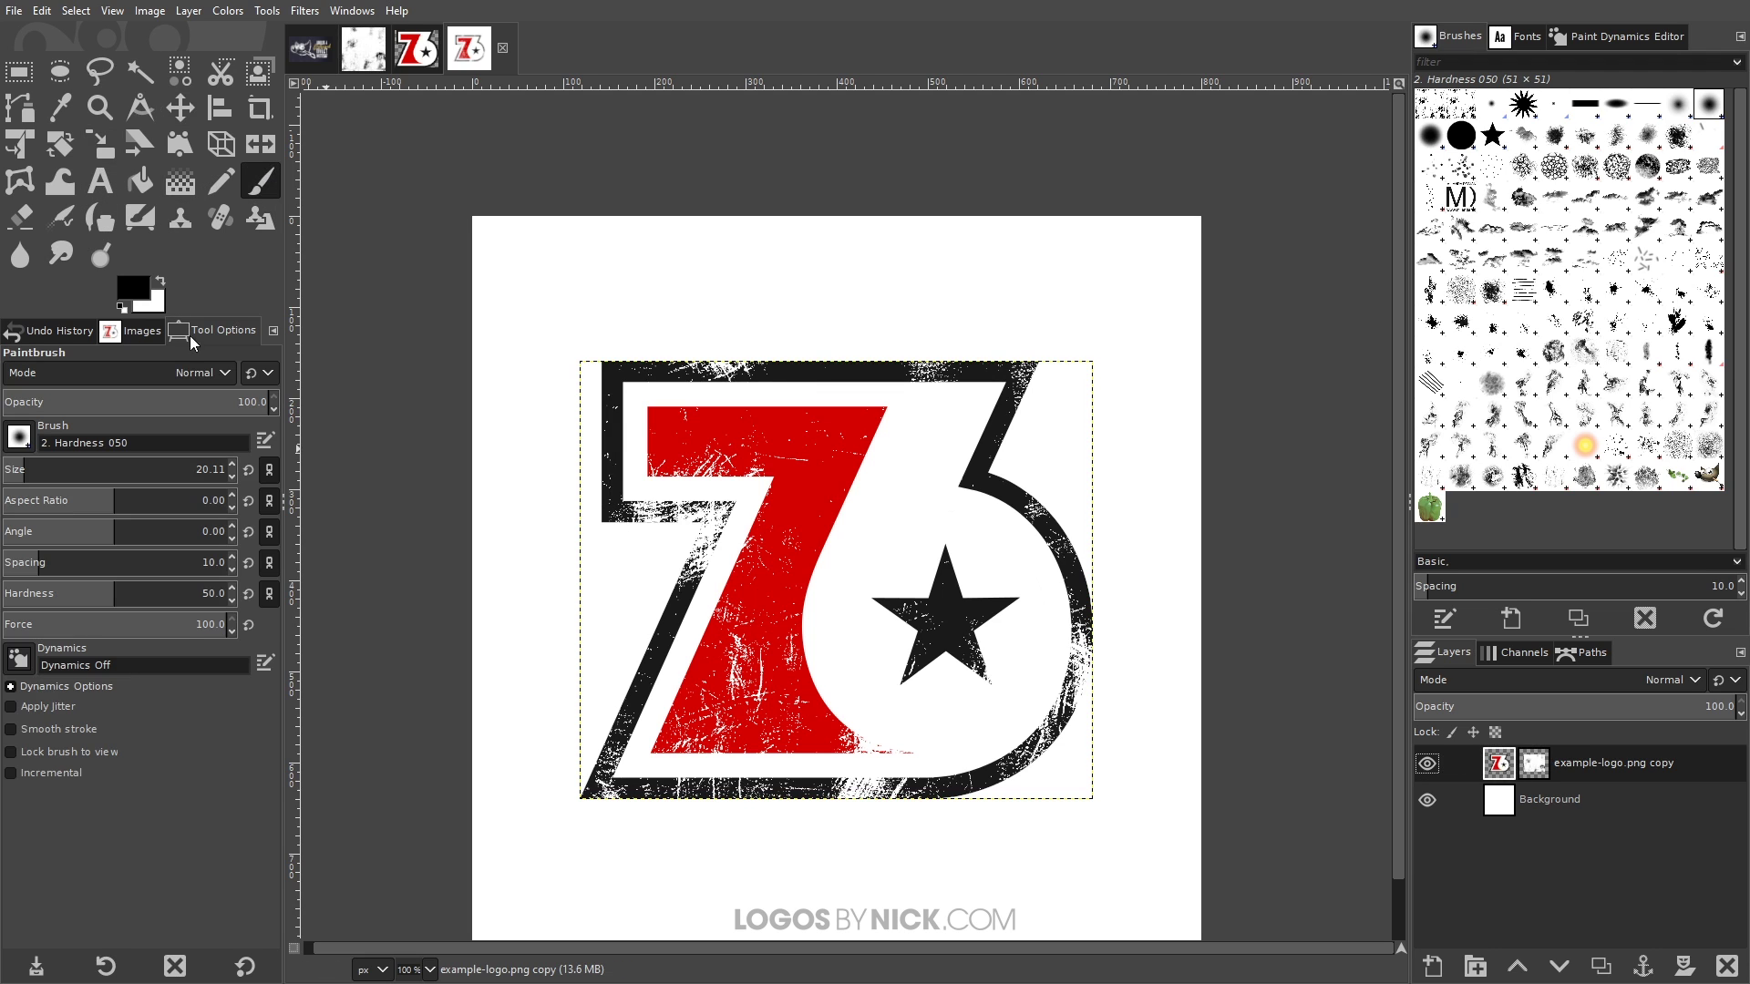
mouse_move(714, 491)
mouse_down()
mouse_move(676, 643)
mouse_move(889, 535)
mouse_move(707, 738)
mouse_move(842, 600)
mouse_move(764, 642)
mouse_move(782, 600)
mouse_move(817, 608)
mouse_move(743, 664)
mouse_up()
scroll(746, 665, up, 3)
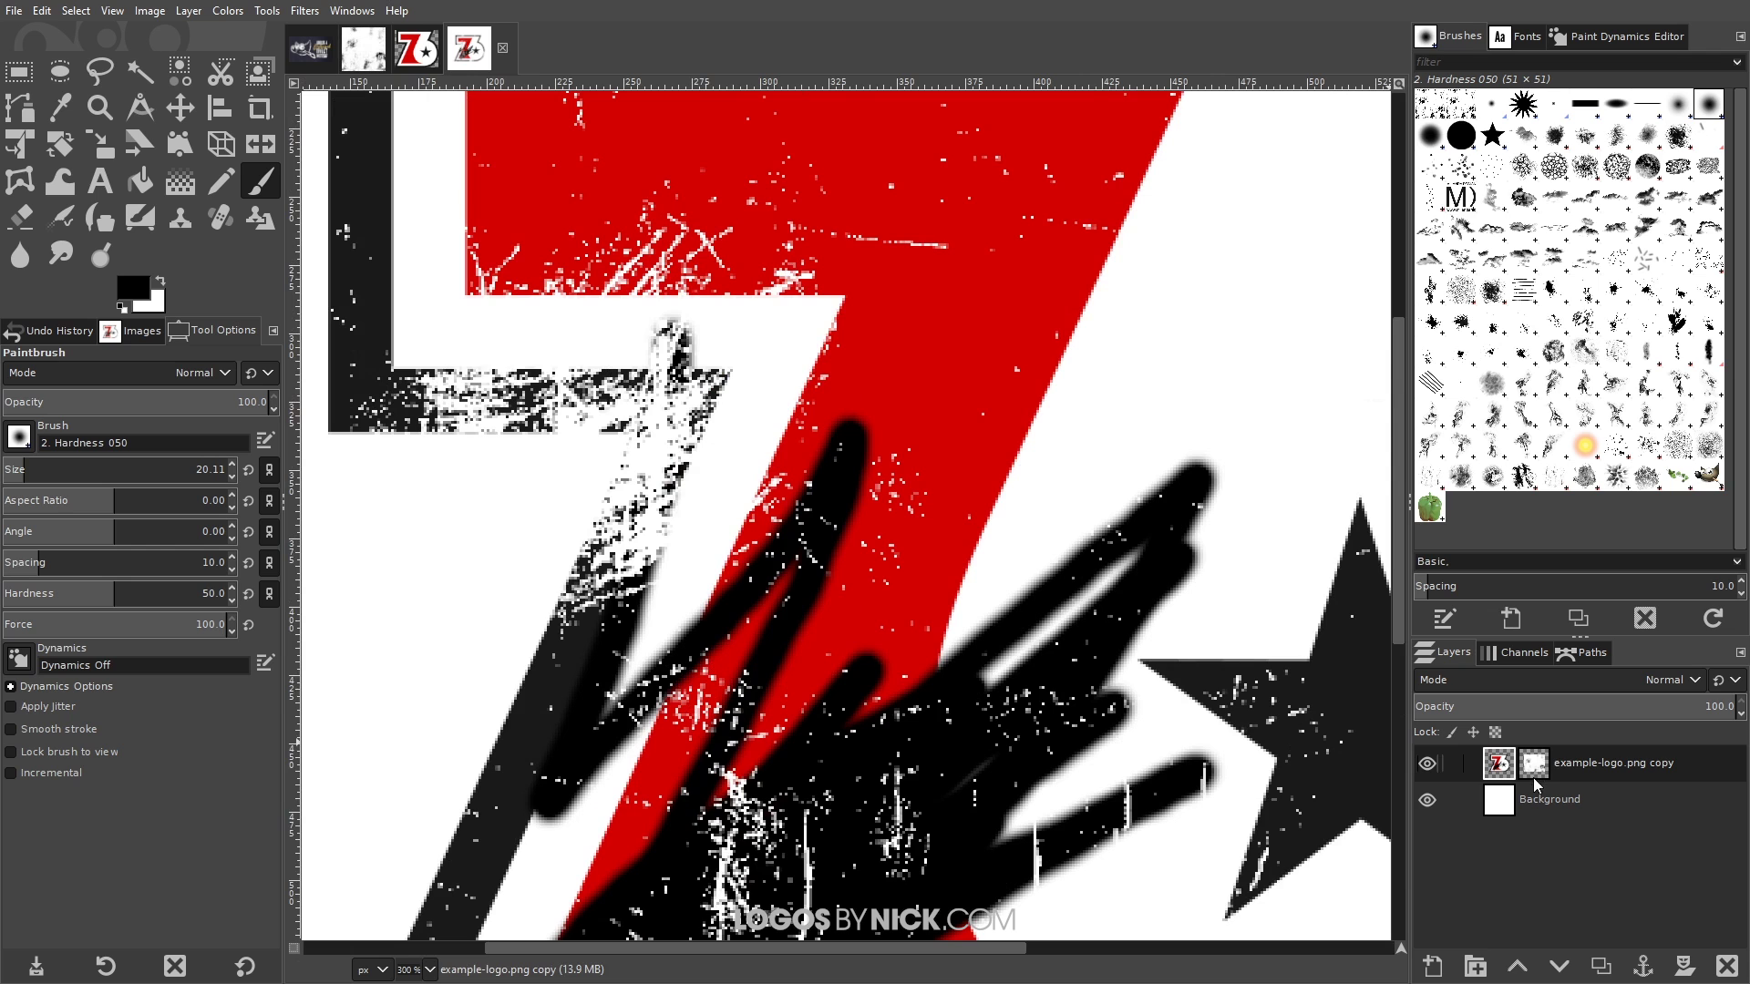
drag(690, 720, 663, 547)
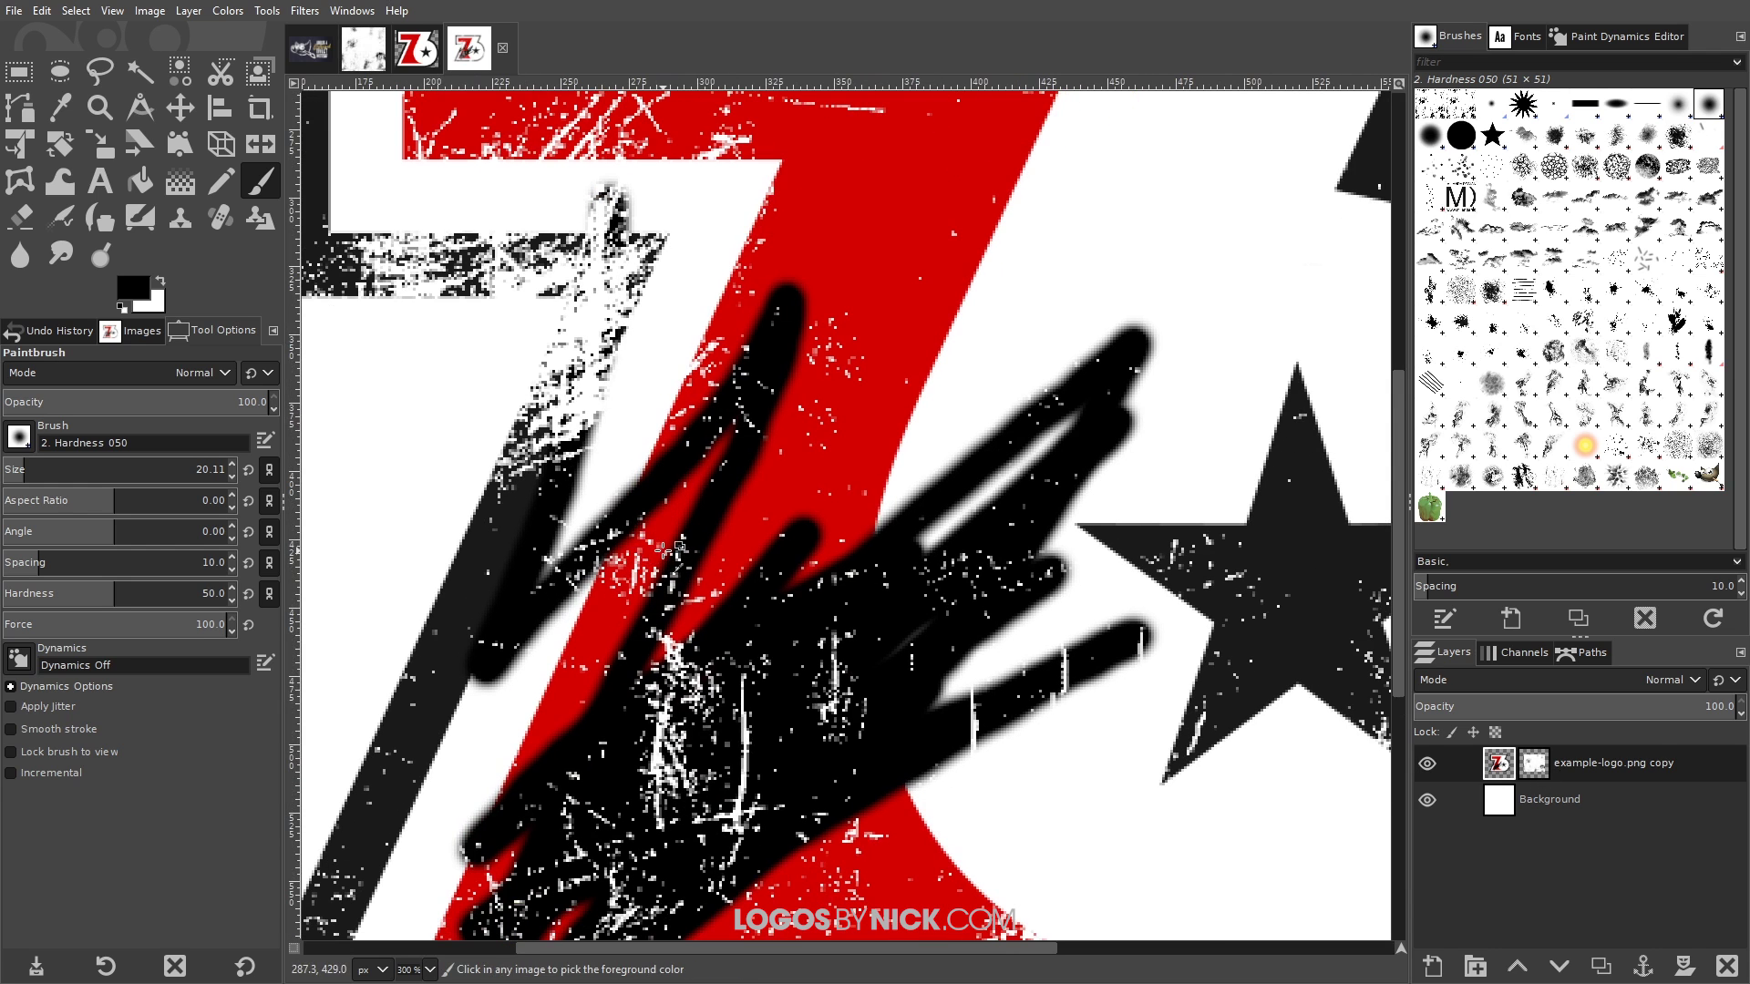
scroll(665, 546, down, 2)
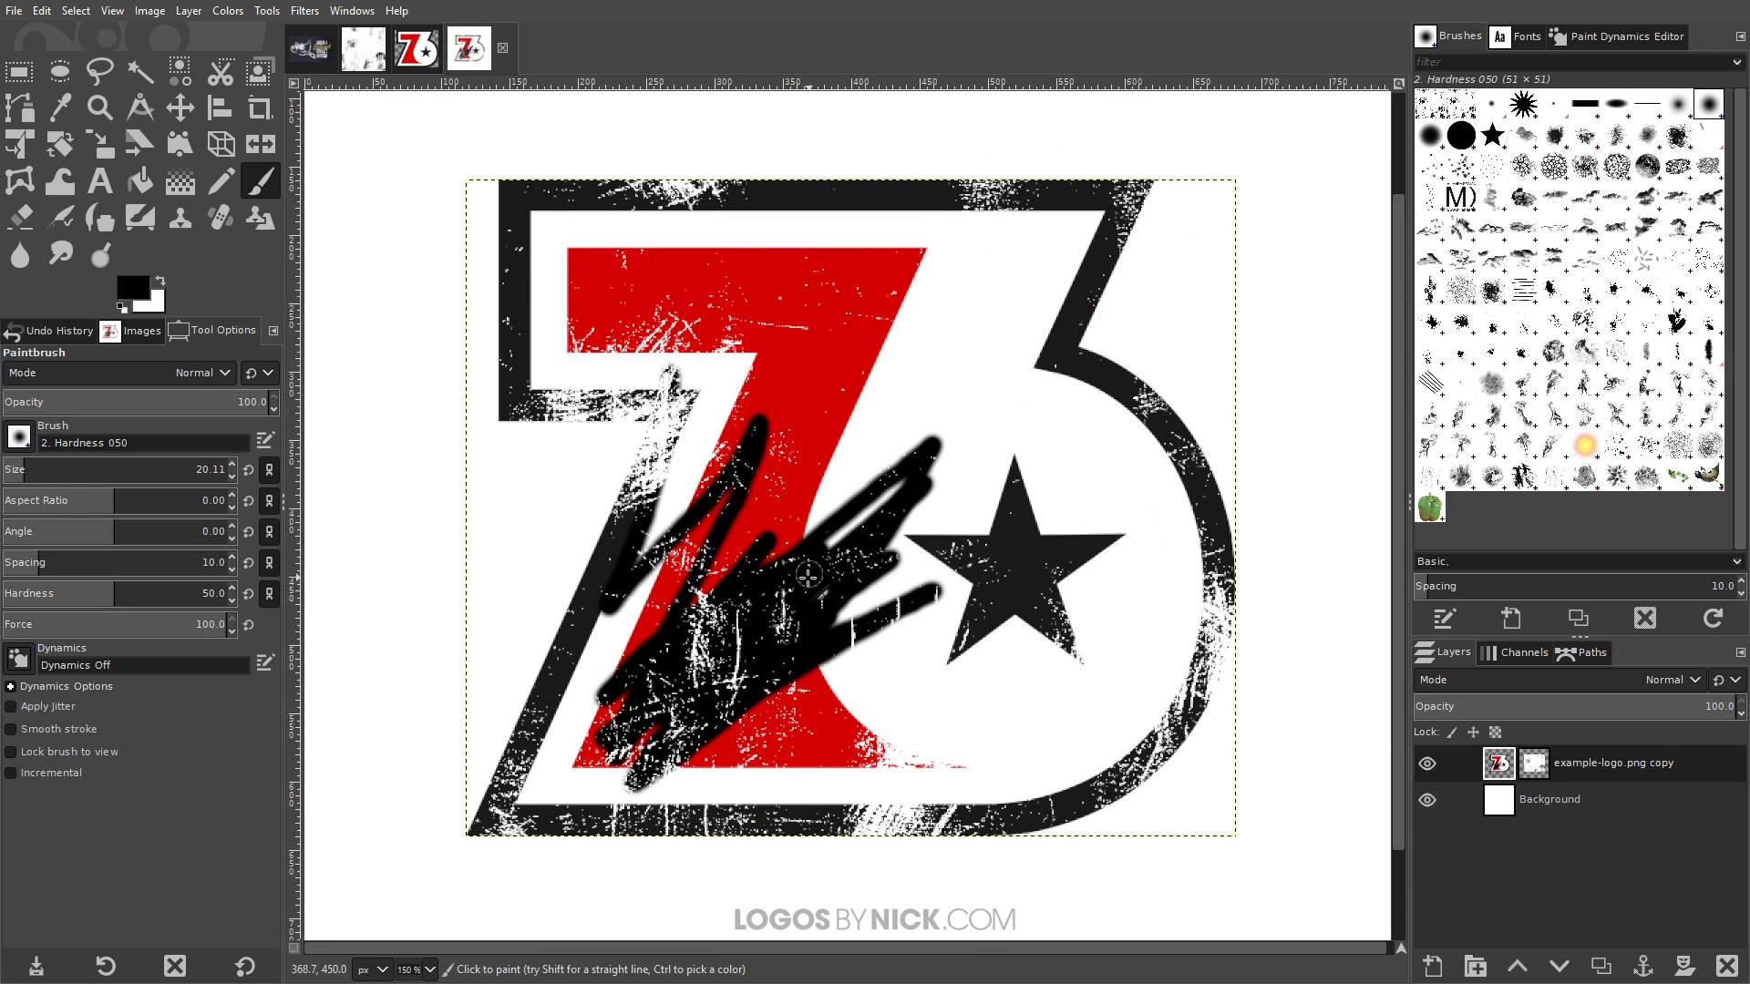
scroll(808, 576, down, 1)
key(ctrl+z)
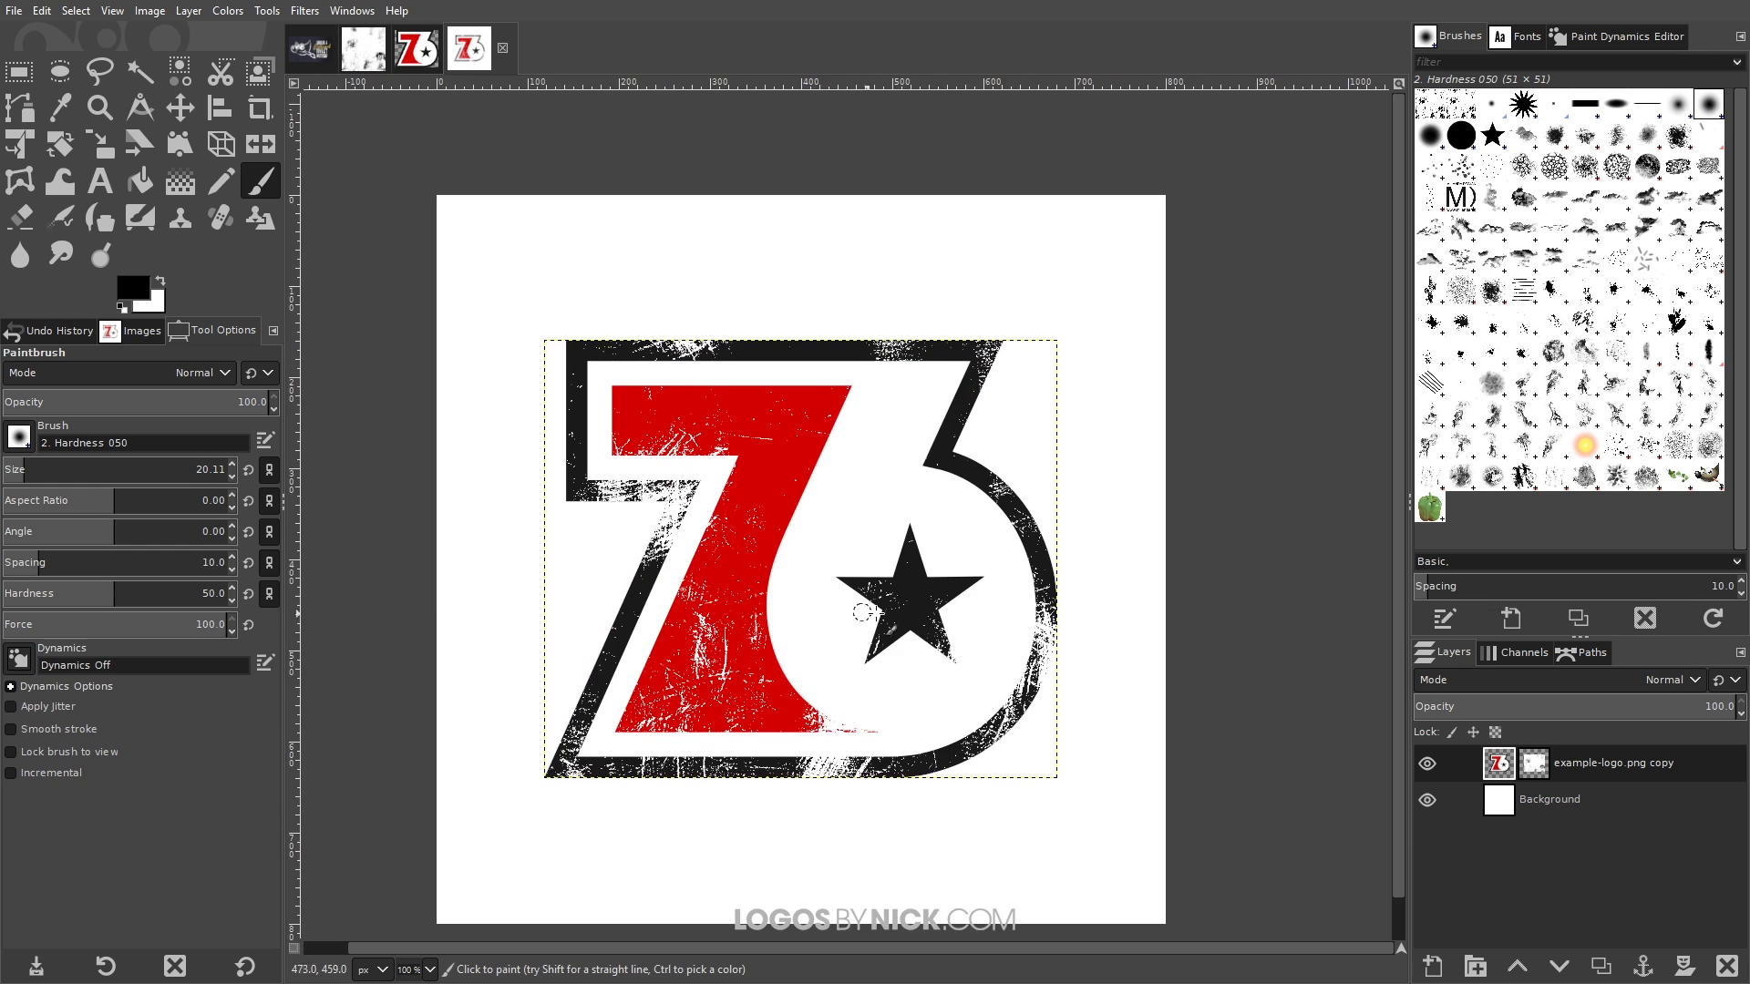
click(1538, 768)
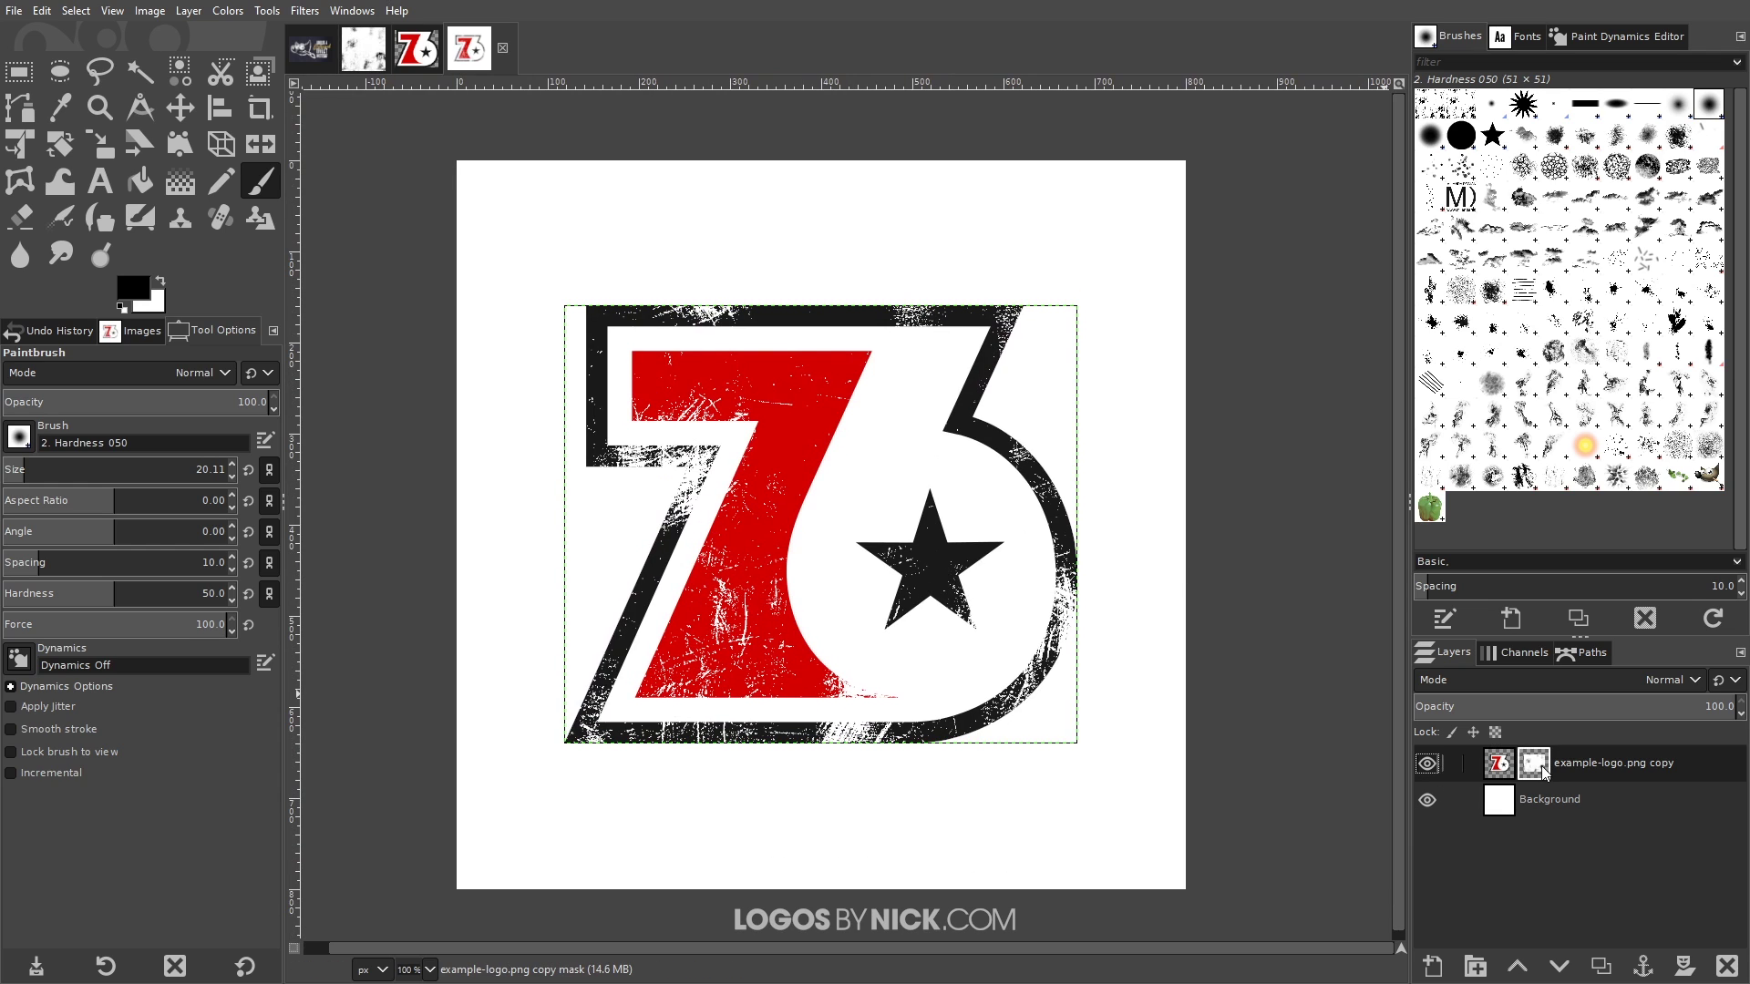
right_click(1540, 765)
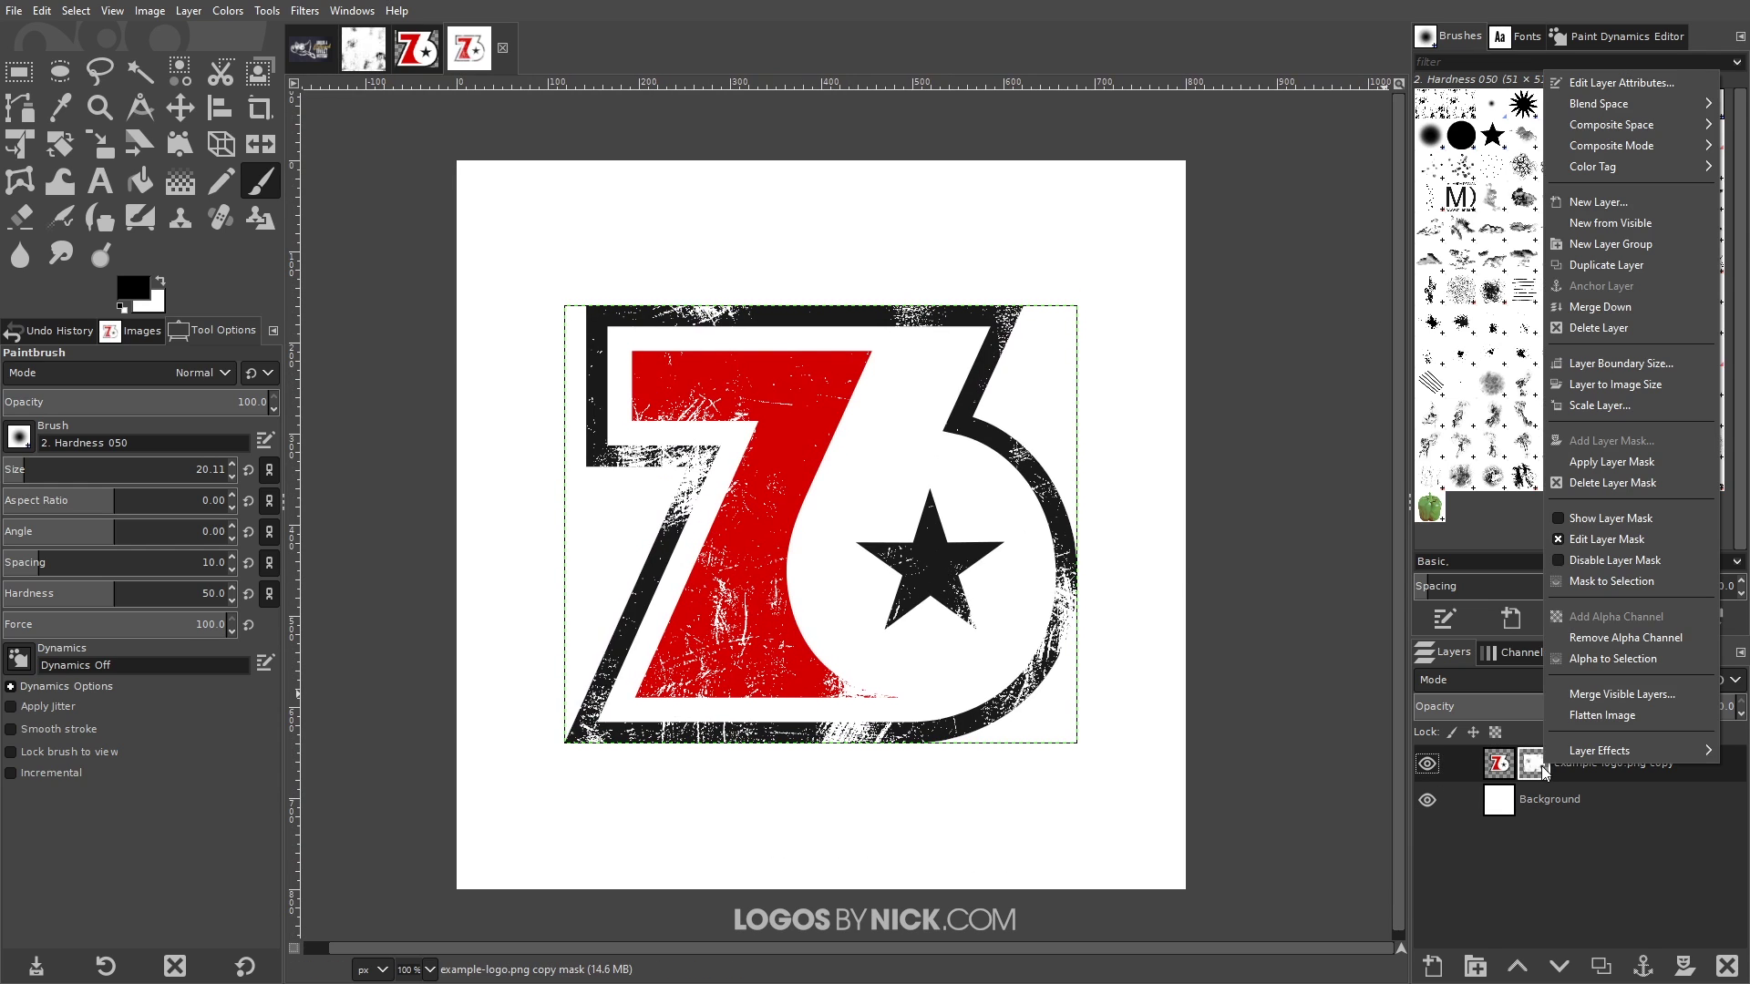
click(1626, 468)
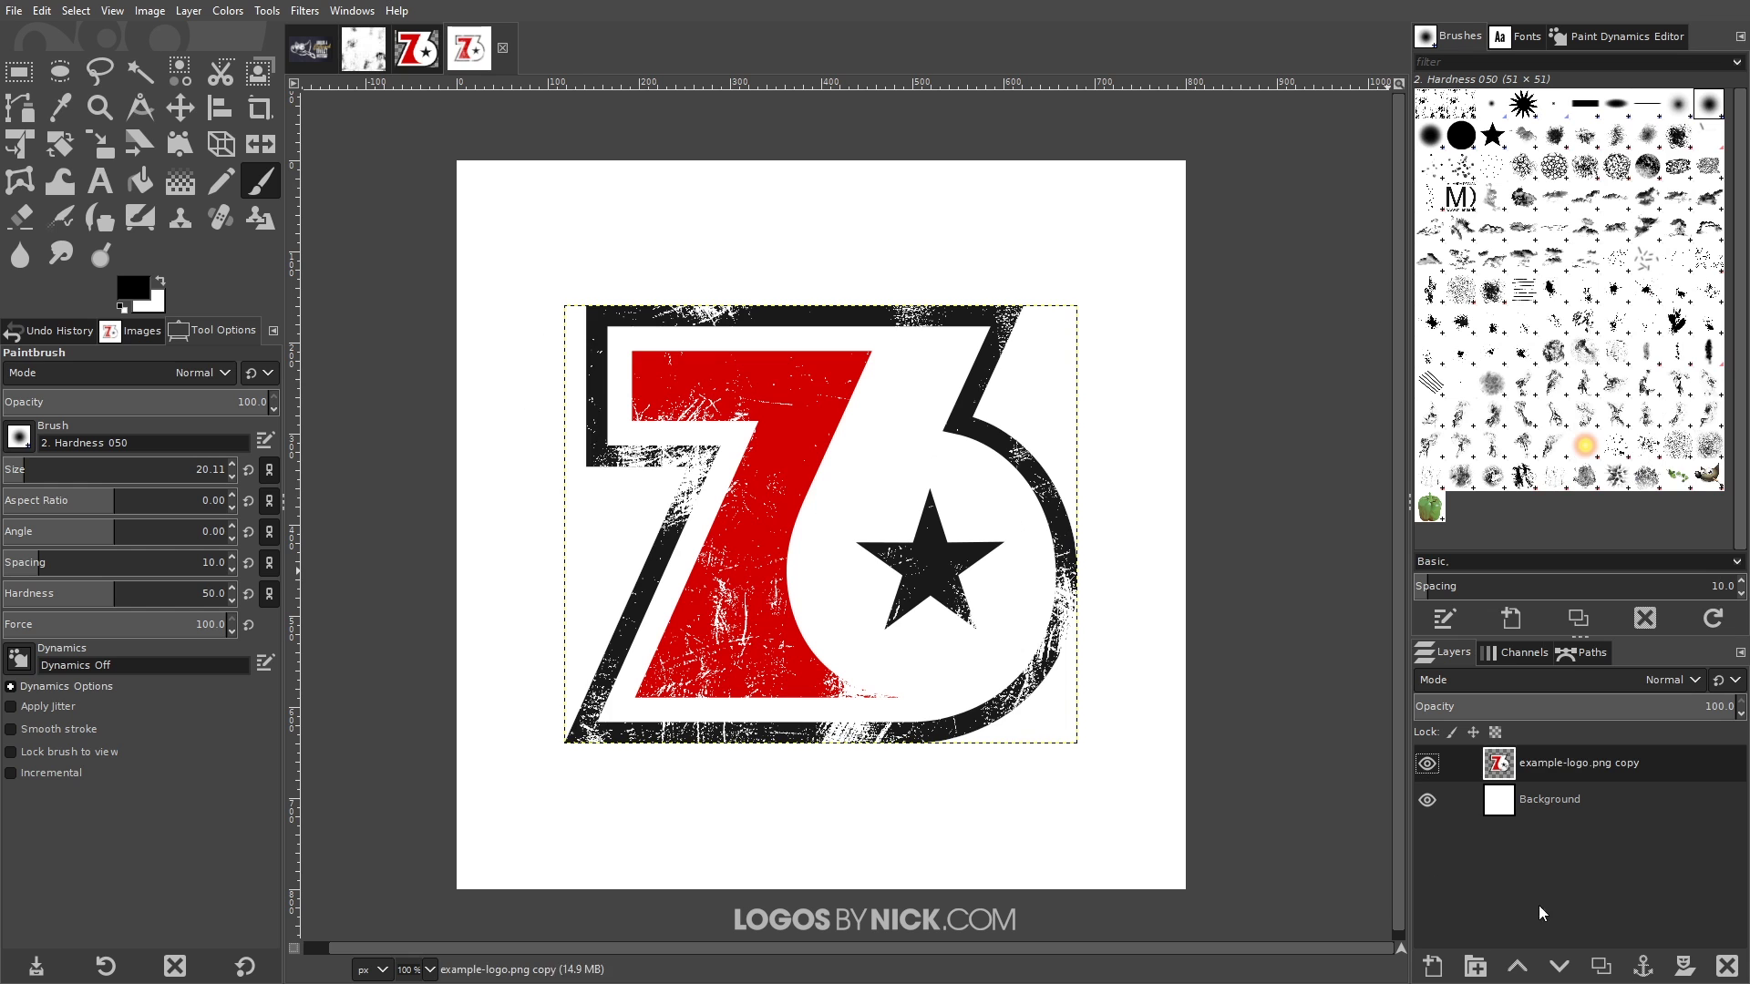
click(1424, 802)
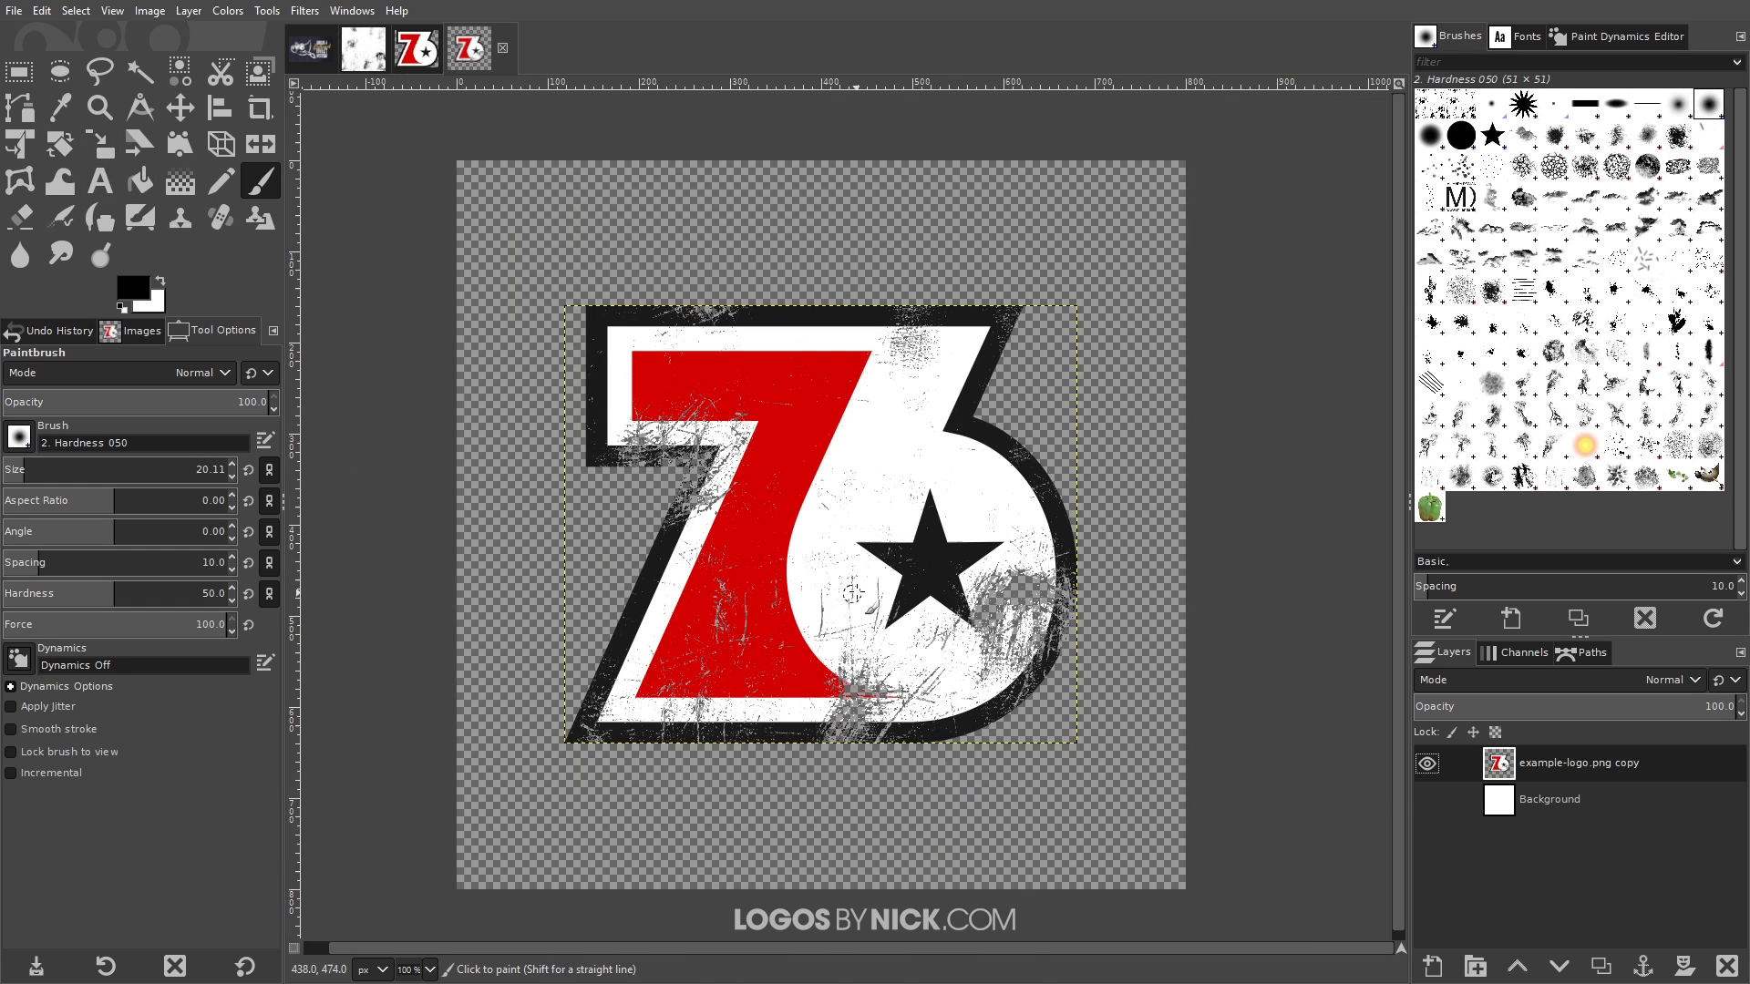
click(1427, 801)
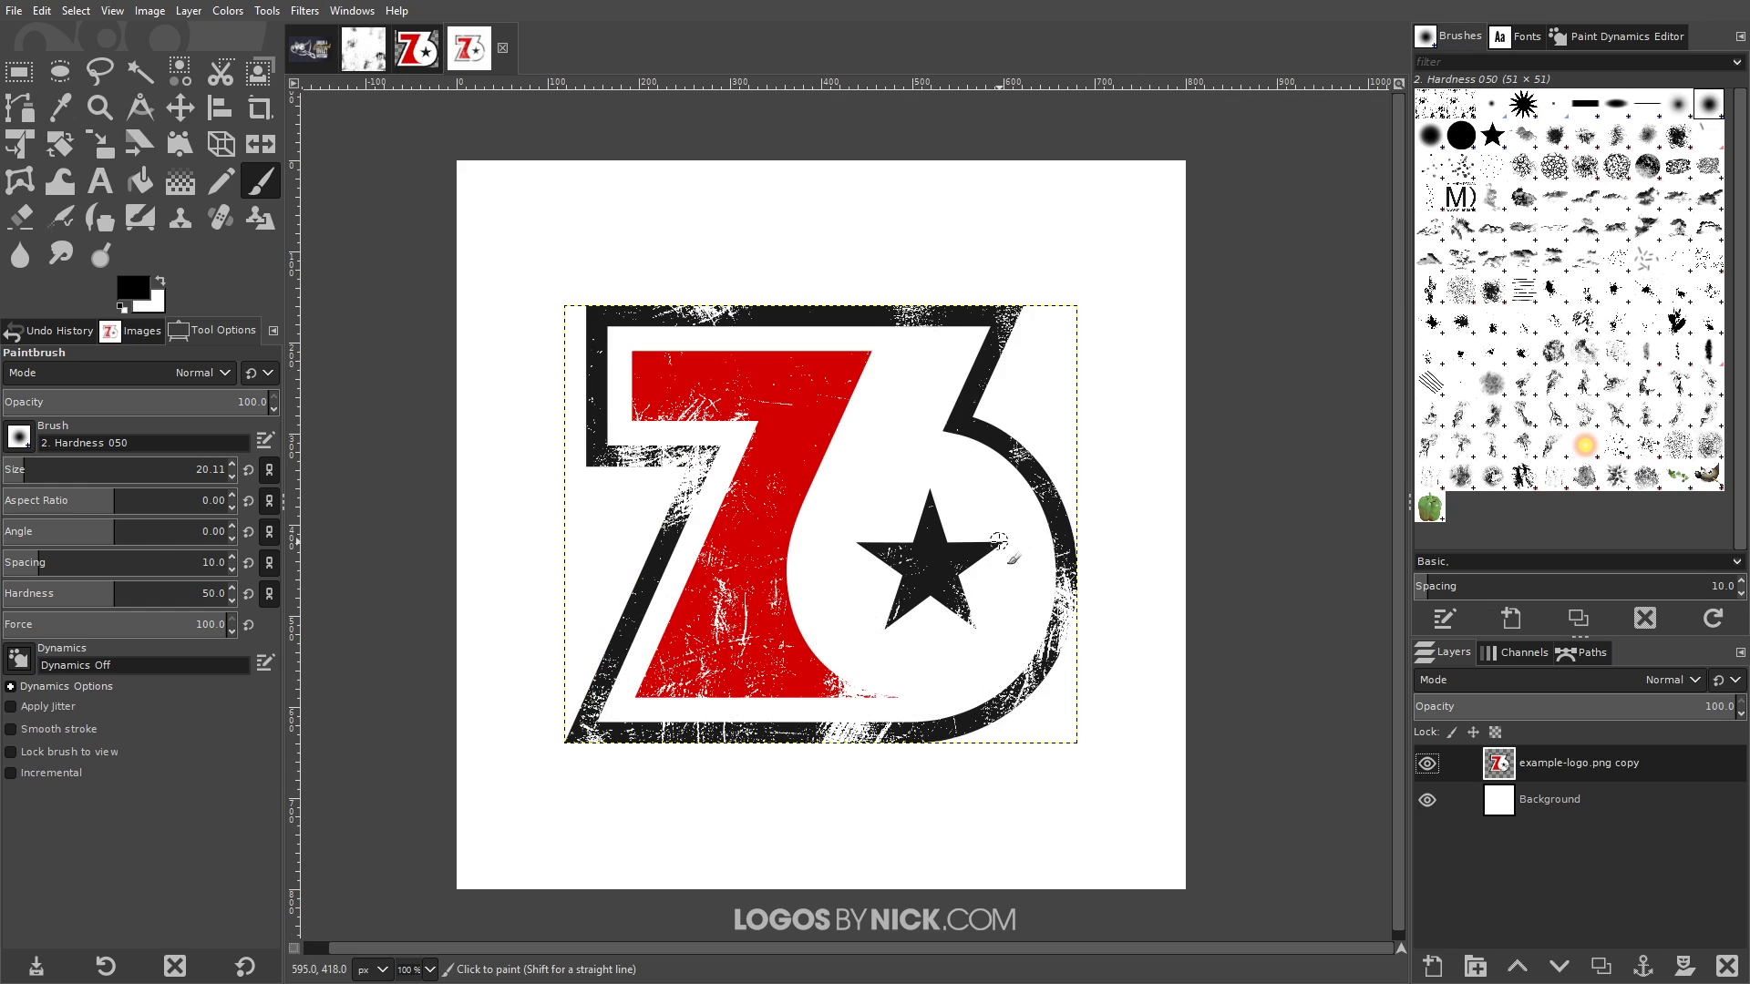
scroll(952, 702, up, 1)
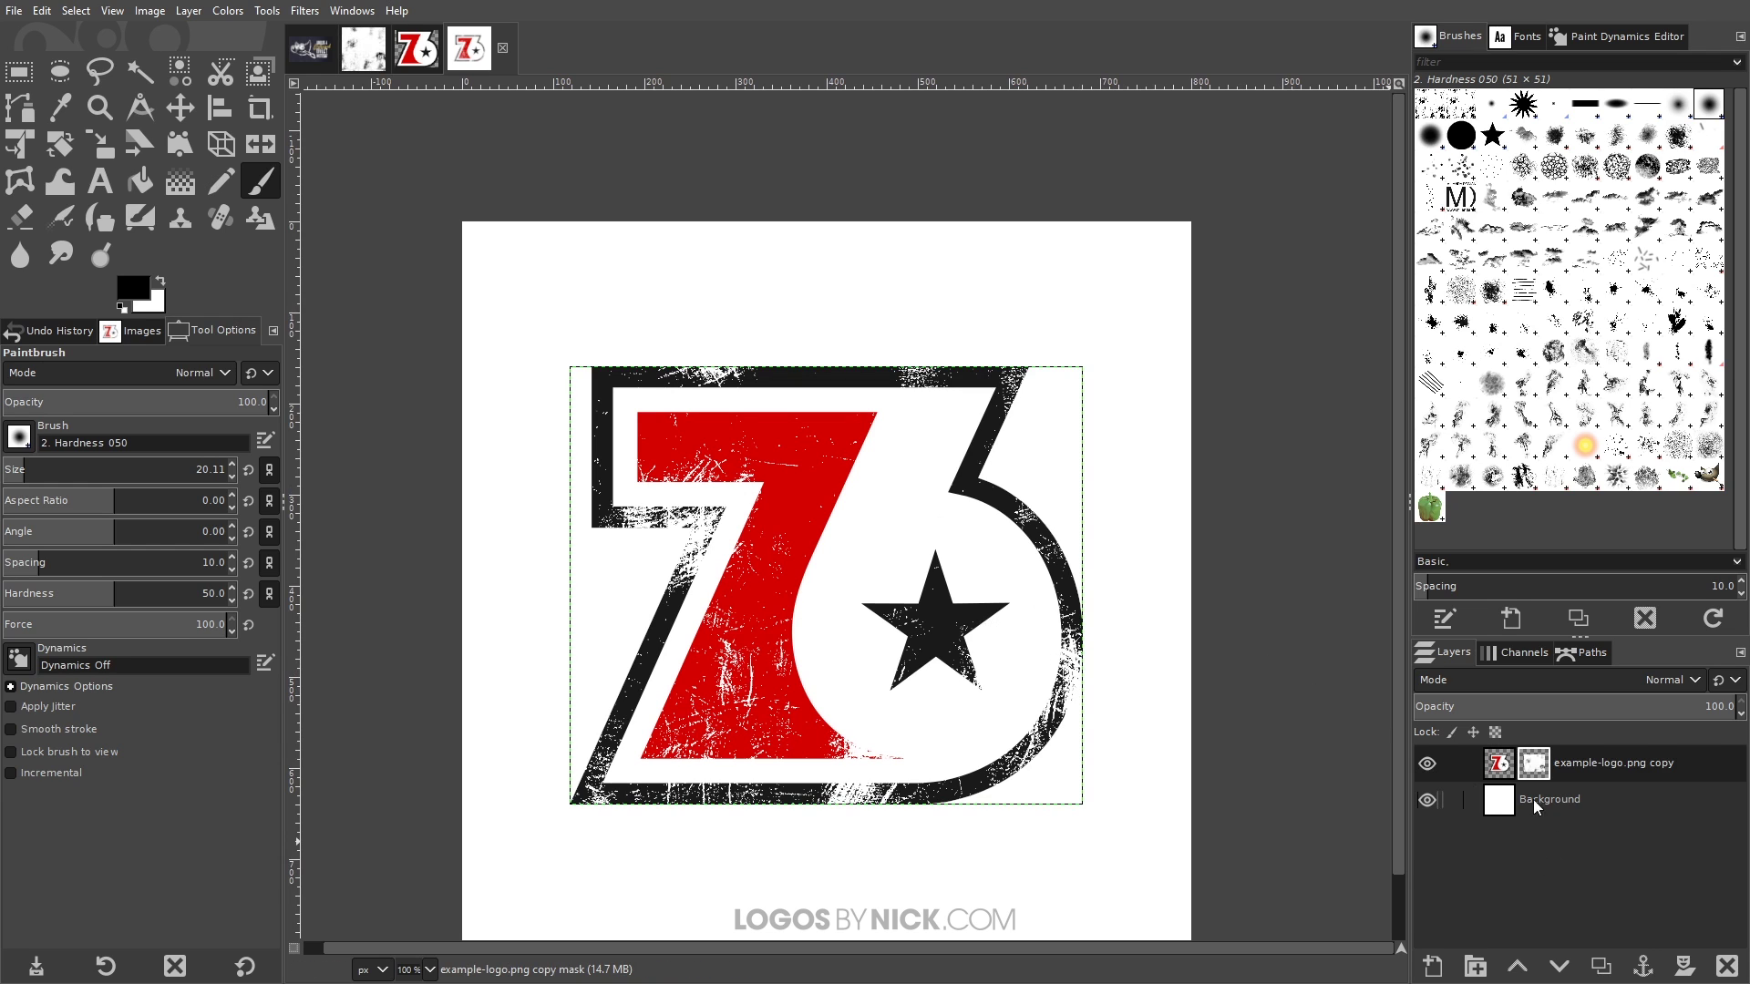
right_click(1543, 766)
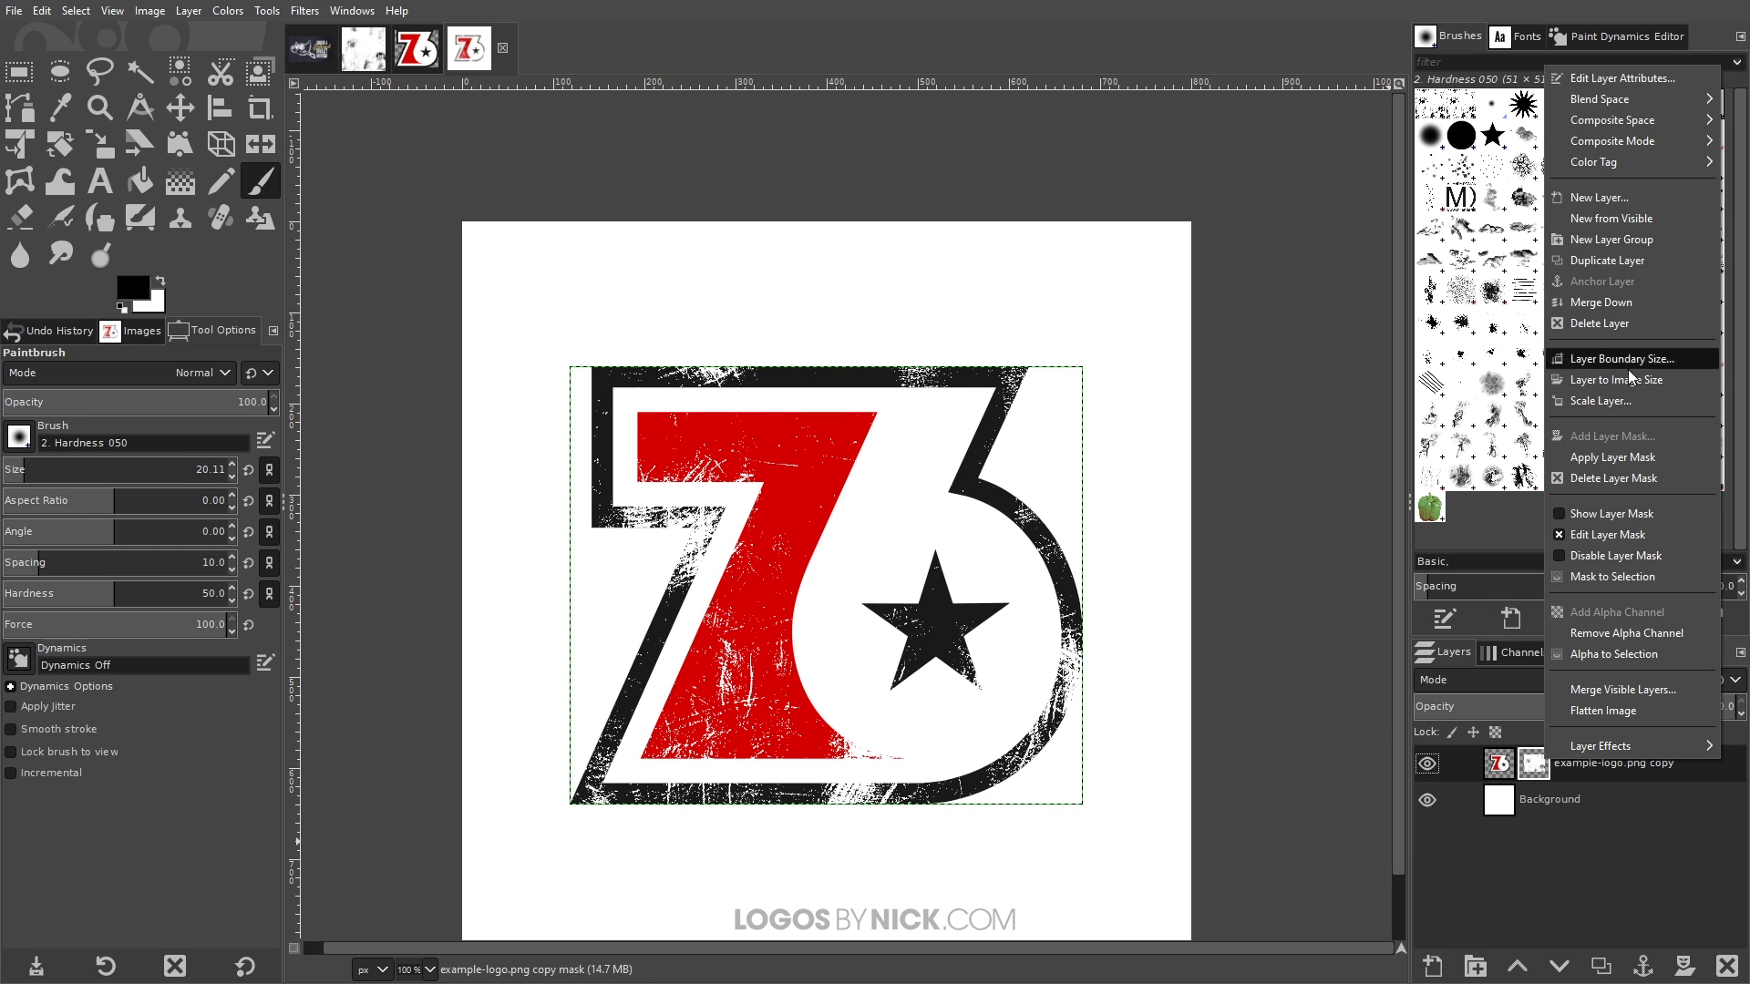
click(1605, 481)
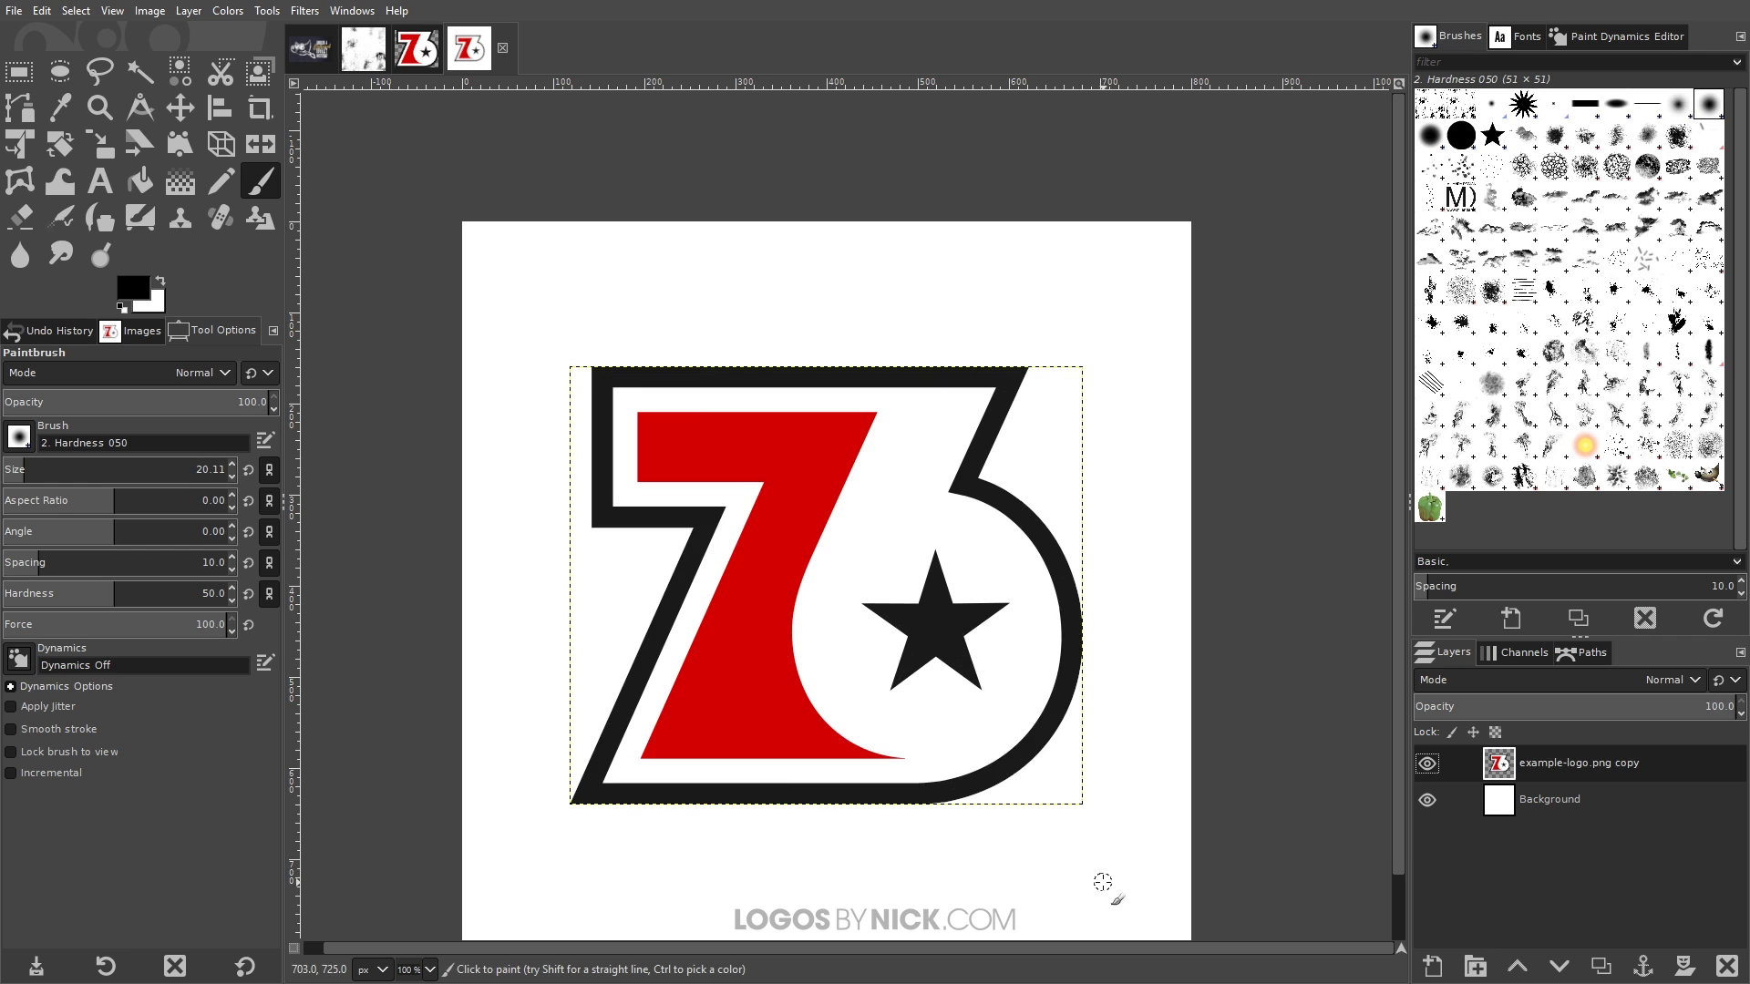
click(42, 10)
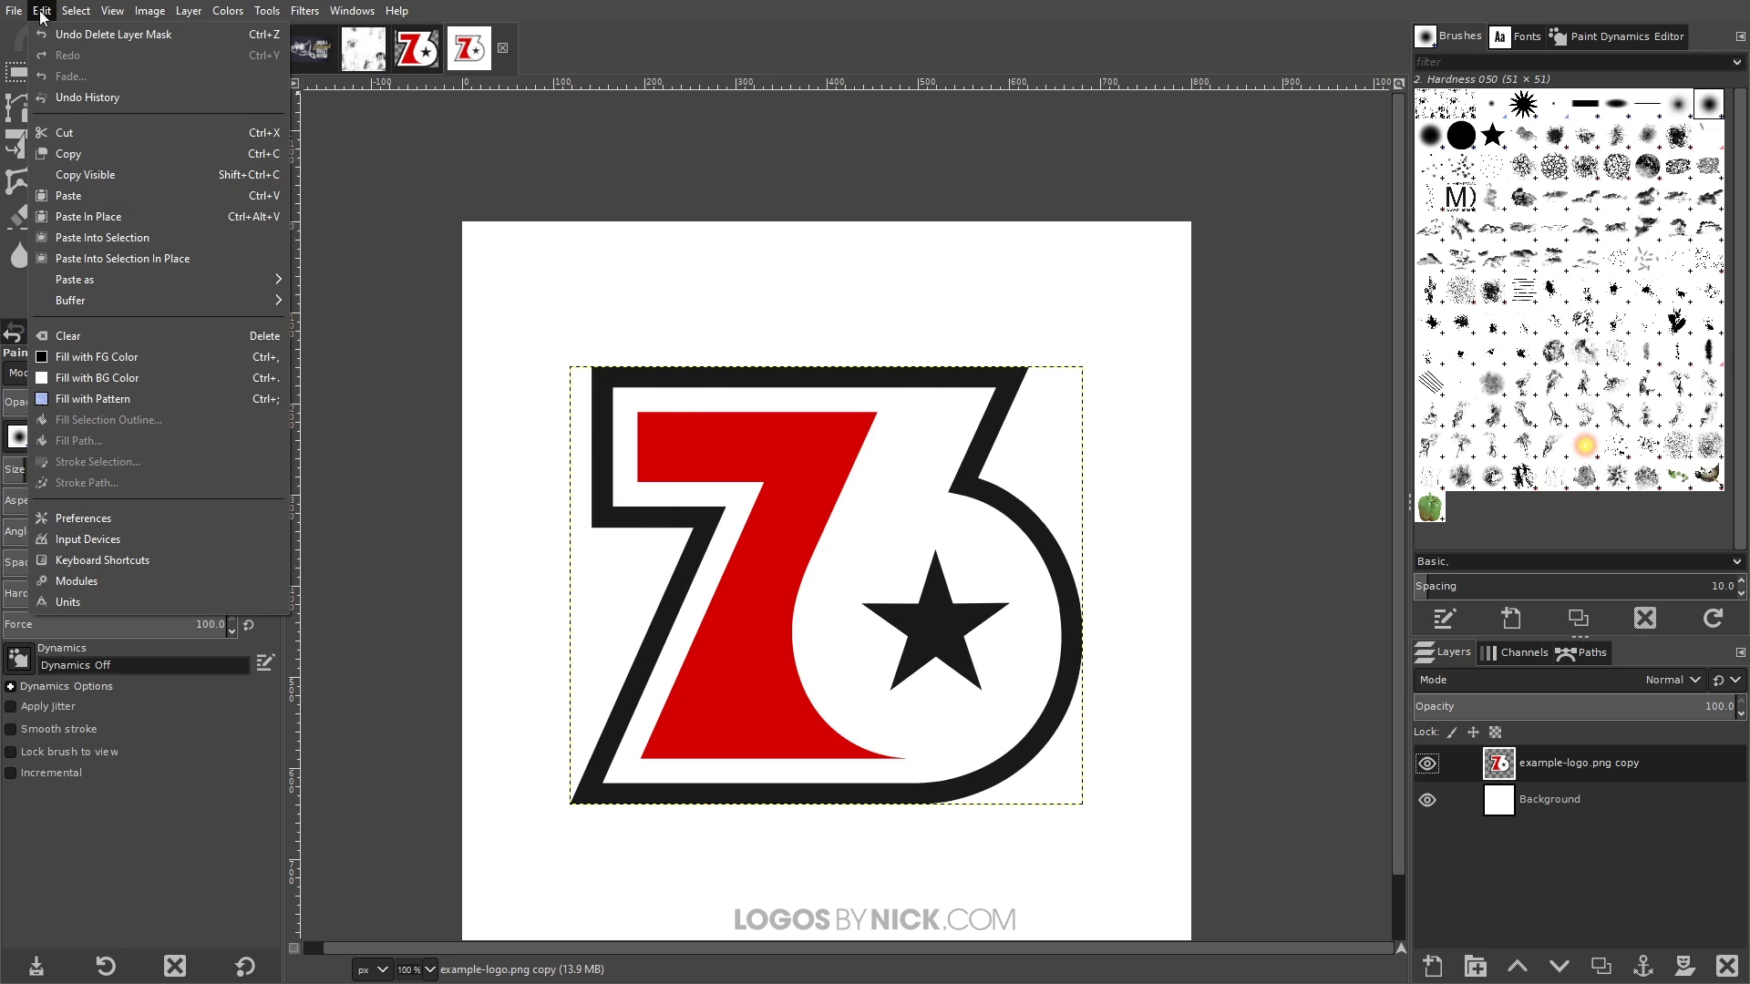
click(92, 29)
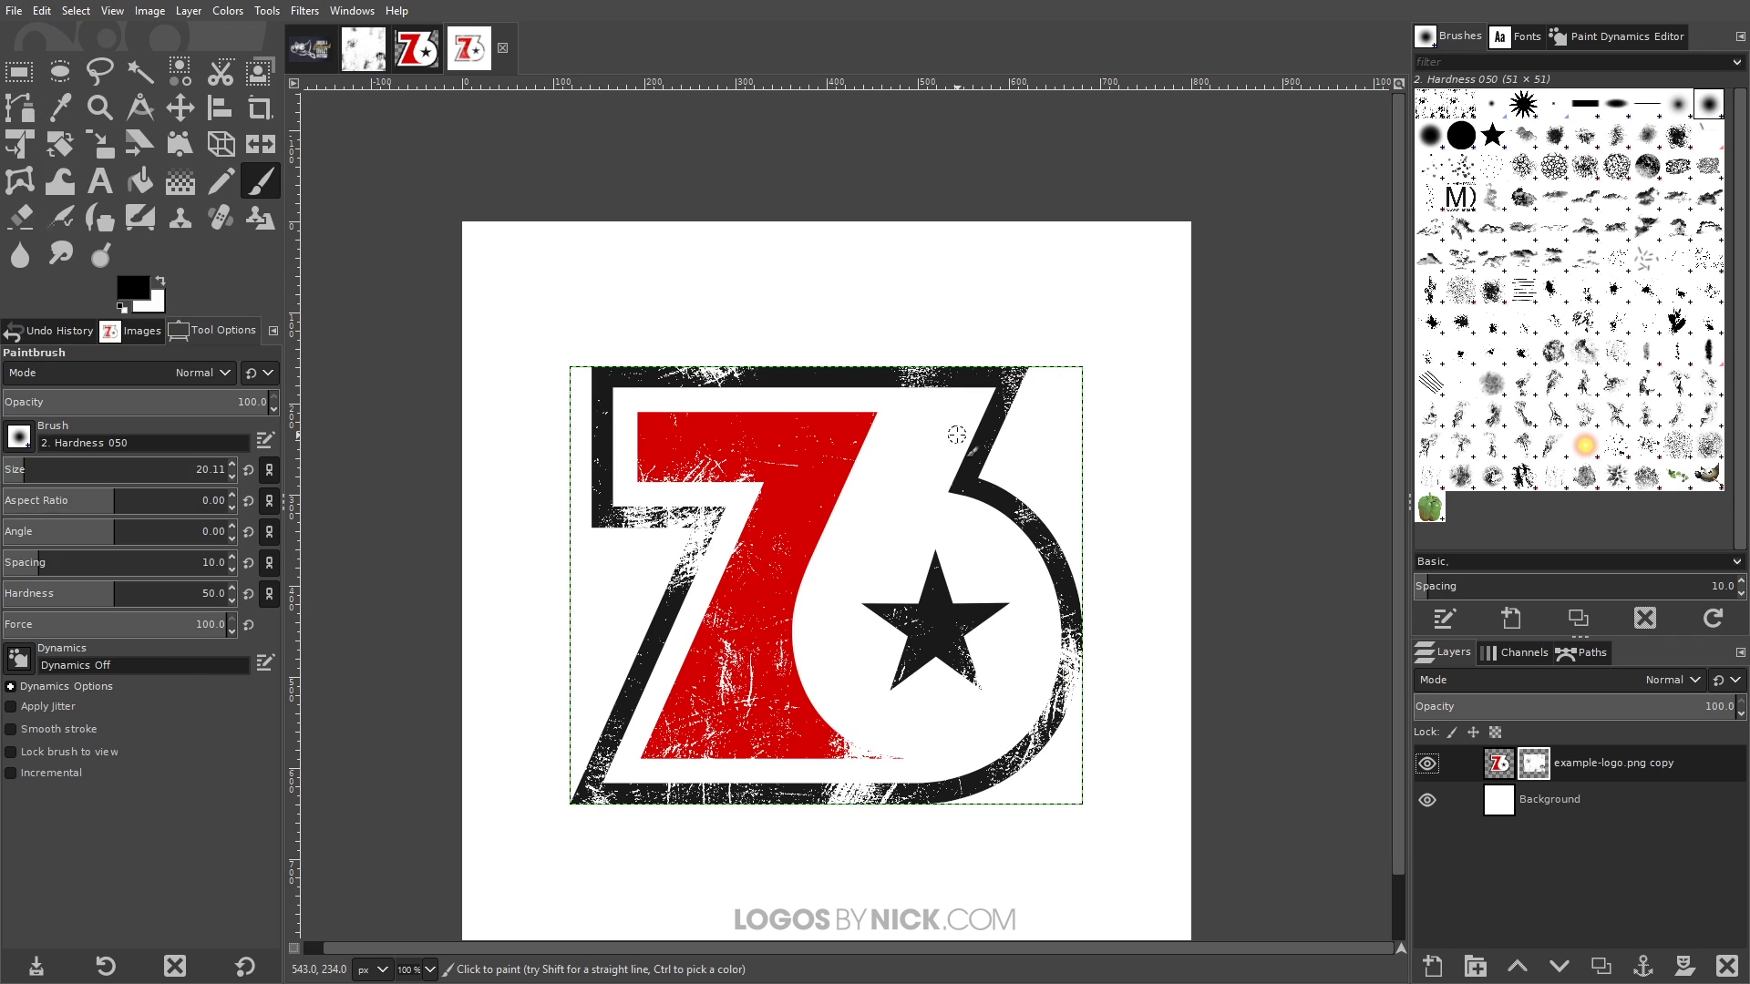